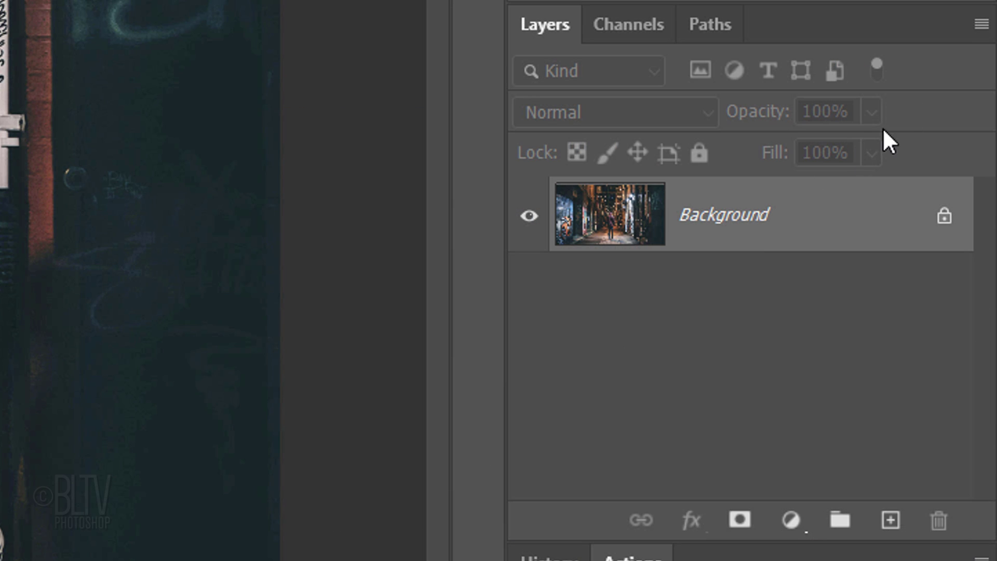
Convert the alley photo layer to a smart object and rename it 'Base'.
{"action": "left_click", "coordinate": [978, 24]}
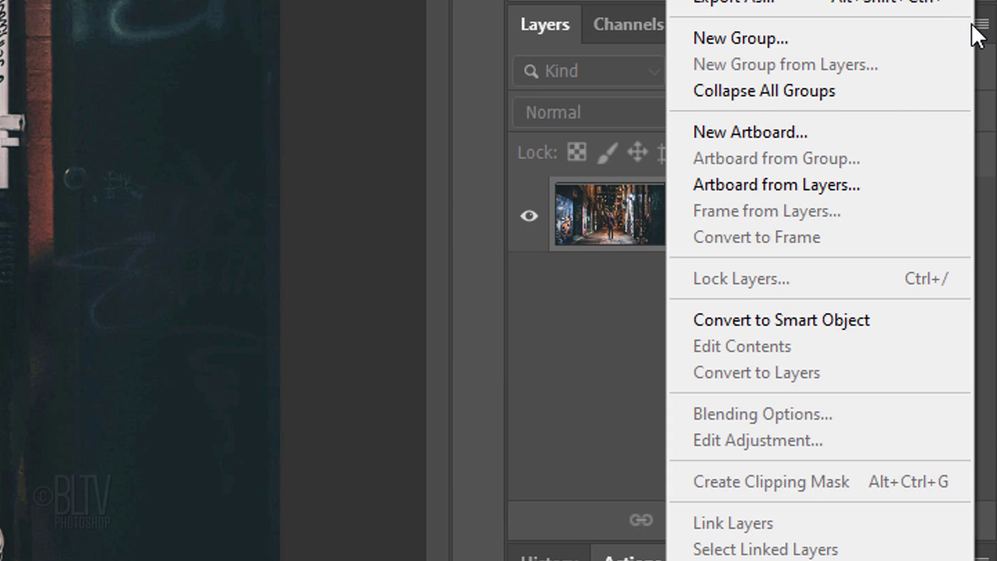
{"action": "left_click", "coordinate": [758, 317]}
{"action": "double_click", "coordinate": [712, 215]}
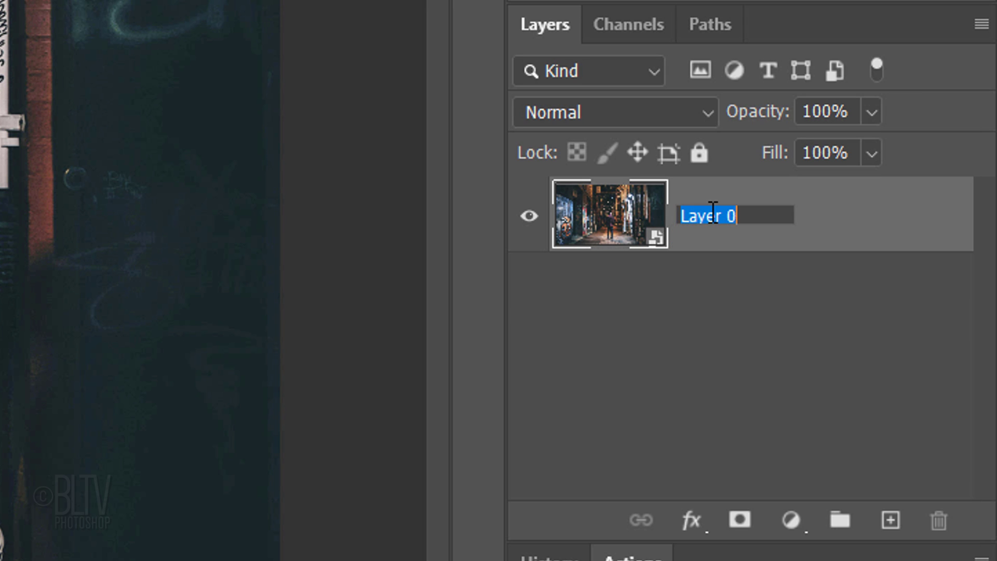
{"action": "type", "text": "Base"}
{"action": "key", "text": "Return"}
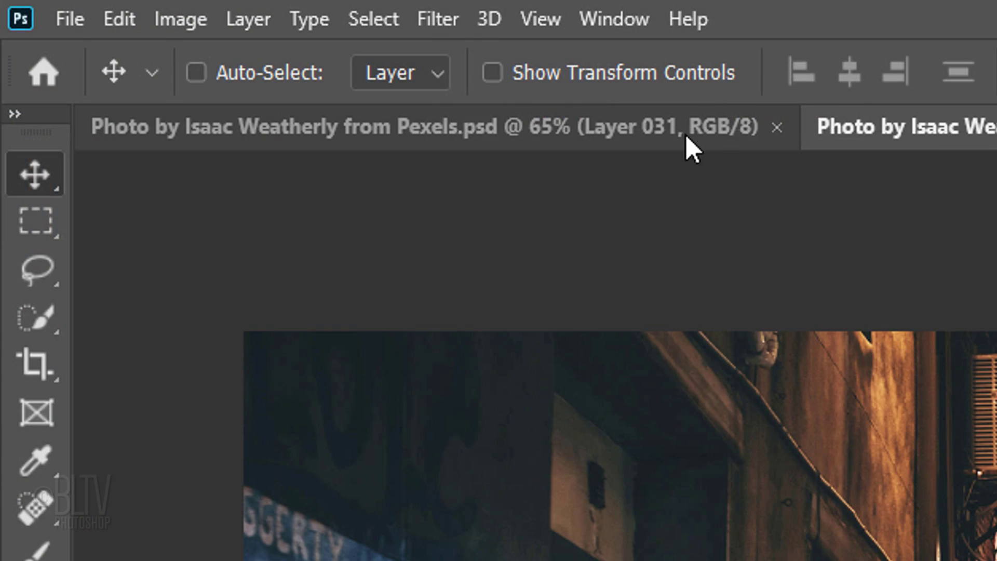
Open the Camera Raw Filter and set white balance Temperature -20 and Tint +50.
{"action": "left_click", "coordinate": [440, 25]}
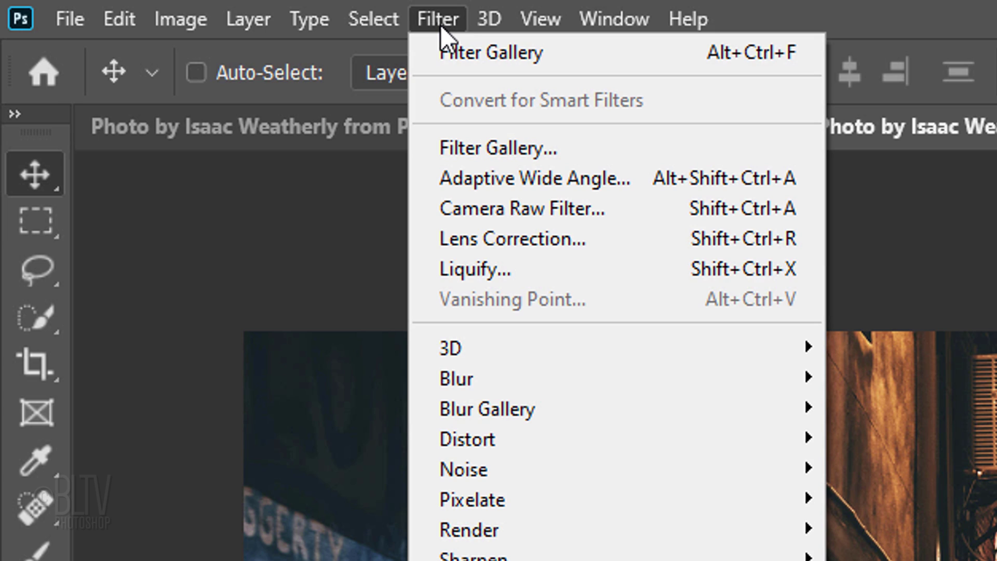
{"action": "left_click", "coordinate": [485, 209]}
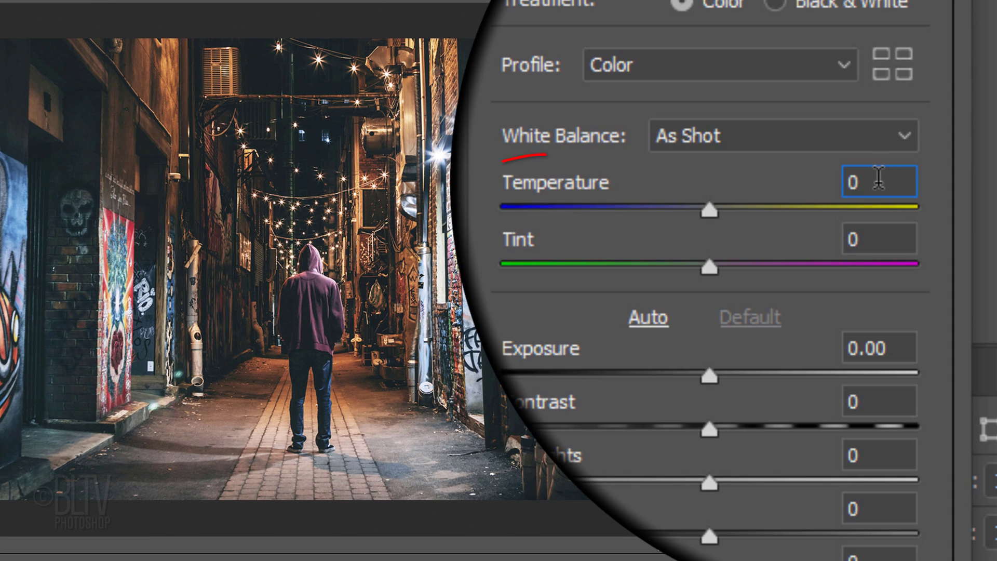
{"action": "left_click", "coordinate": [874, 182]}
{"action": "type", "text": "-20"}
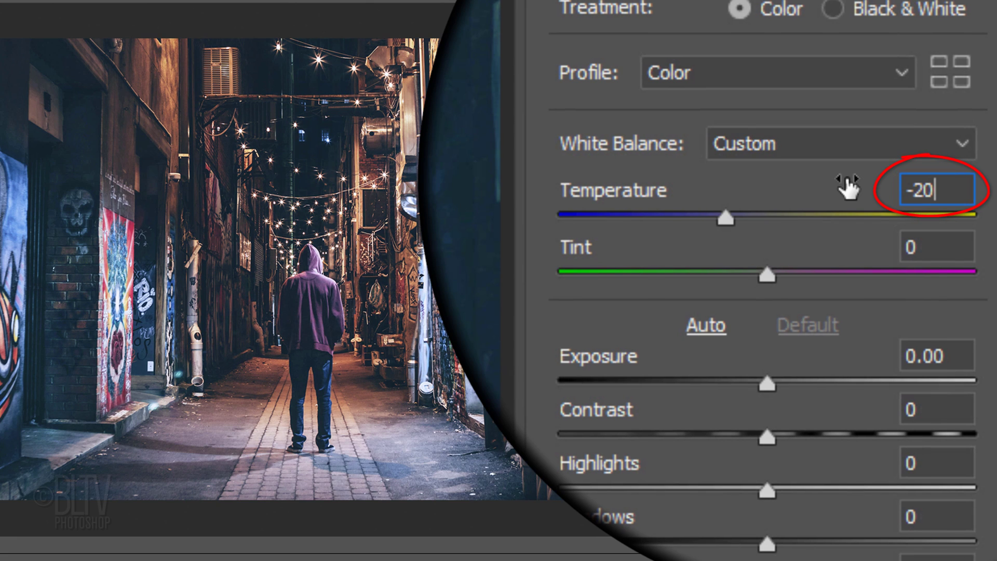
{"action": "key", "text": "Tab"}
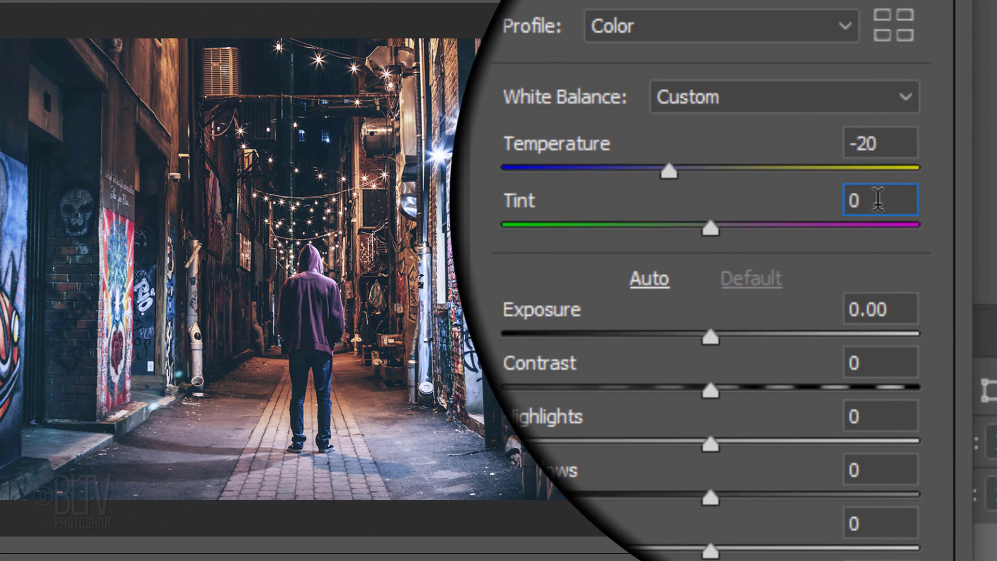
{"action": "type", "text": "50"}
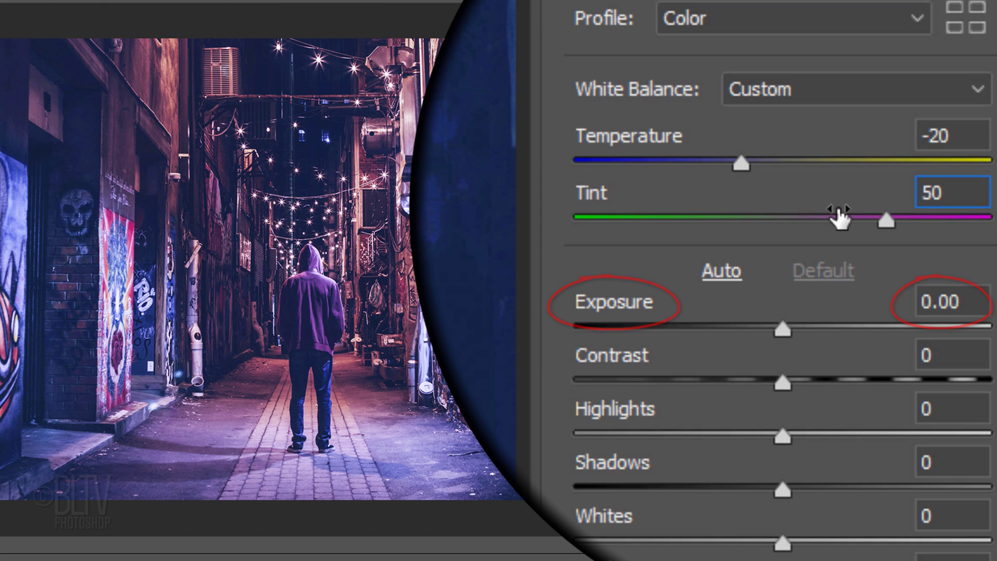
Set Contrast -20, Highlights -100, Shadows +100, Whites +40, Dehaze +80, Vibrance +60.
{"action": "left_click", "coordinate": [943, 356]}
{"action": "type", "text": "-20"}
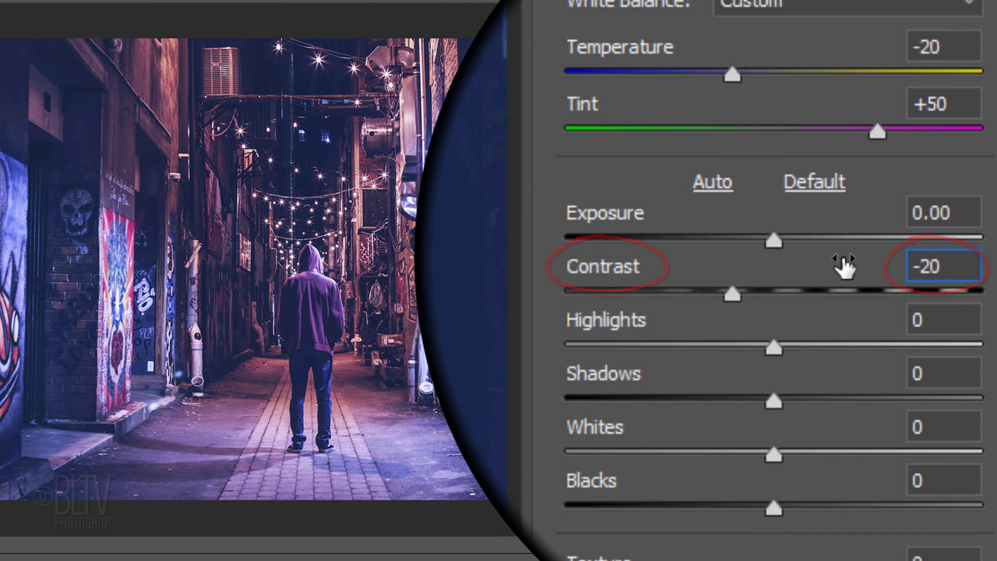
{"action": "left_click", "coordinate": [938, 320]}
{"action": "type", "text": "-100"}
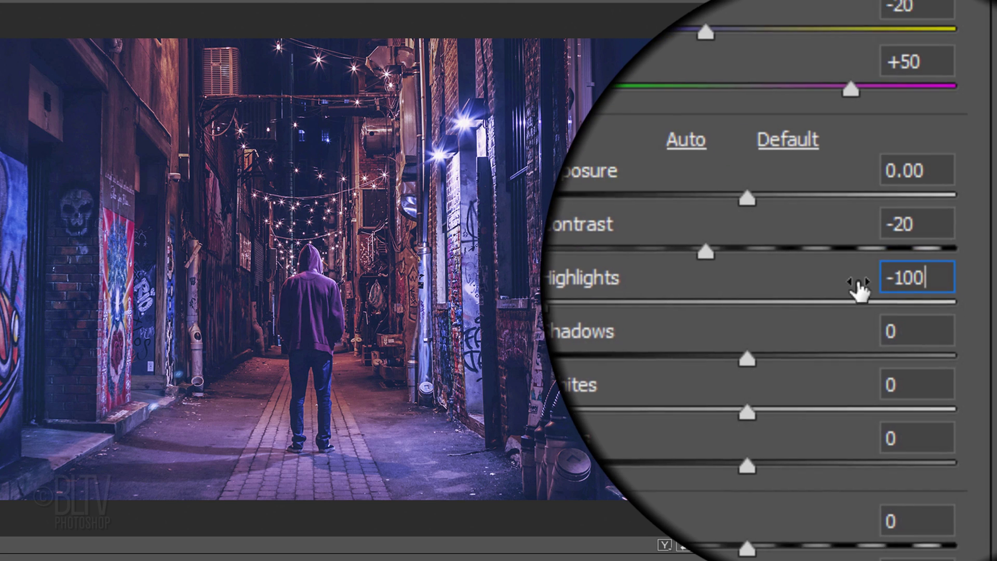
{"action": "left_click", "coordinate": [941, 352]}
{"action": "type", "text": "100"}
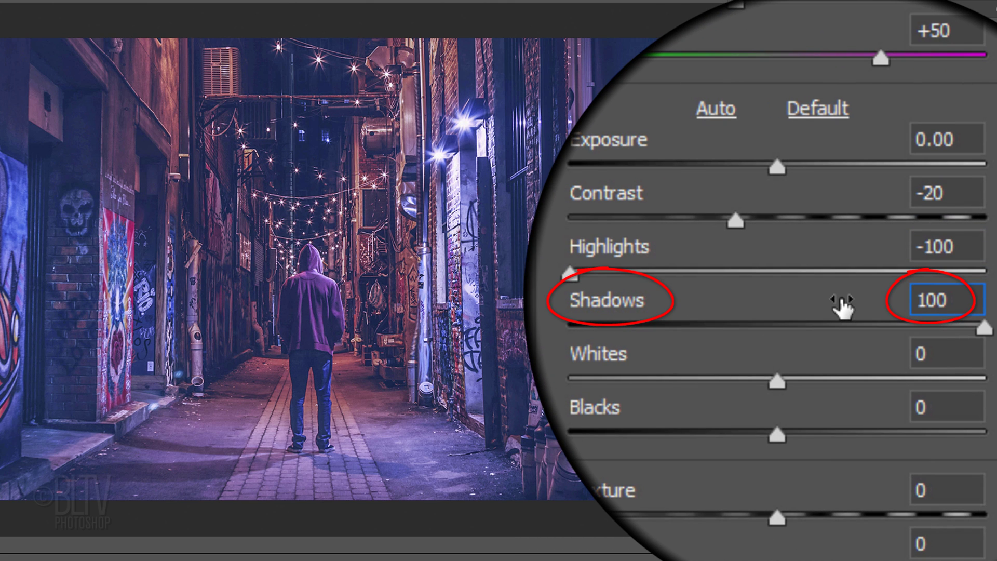
{"action": "left_click", "coordinate": [930, 357]}
{"action": "type", "text": "40"}
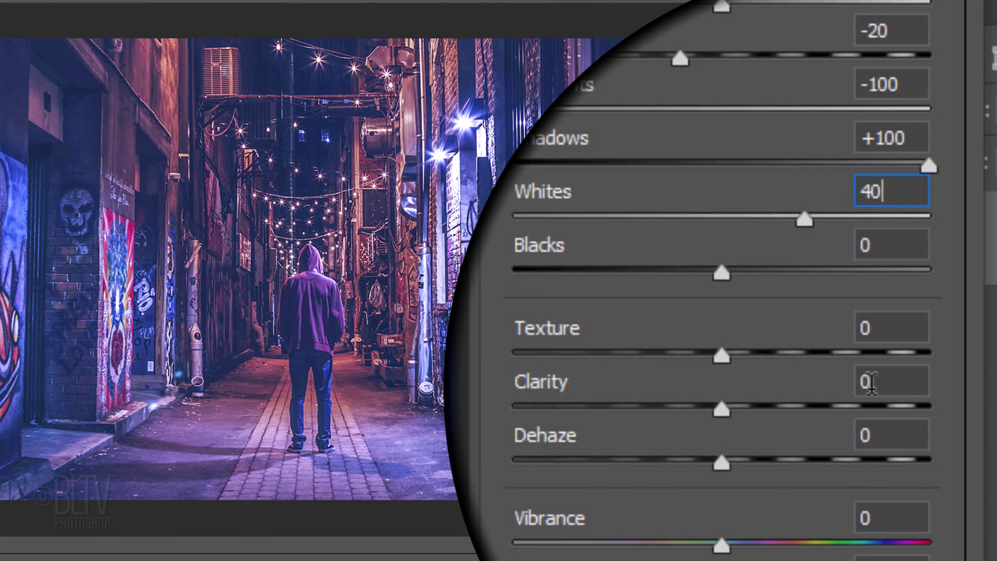
{"action": "left_click", "coordinate": [939, 420]}
{"action": "type", "text": "80"}
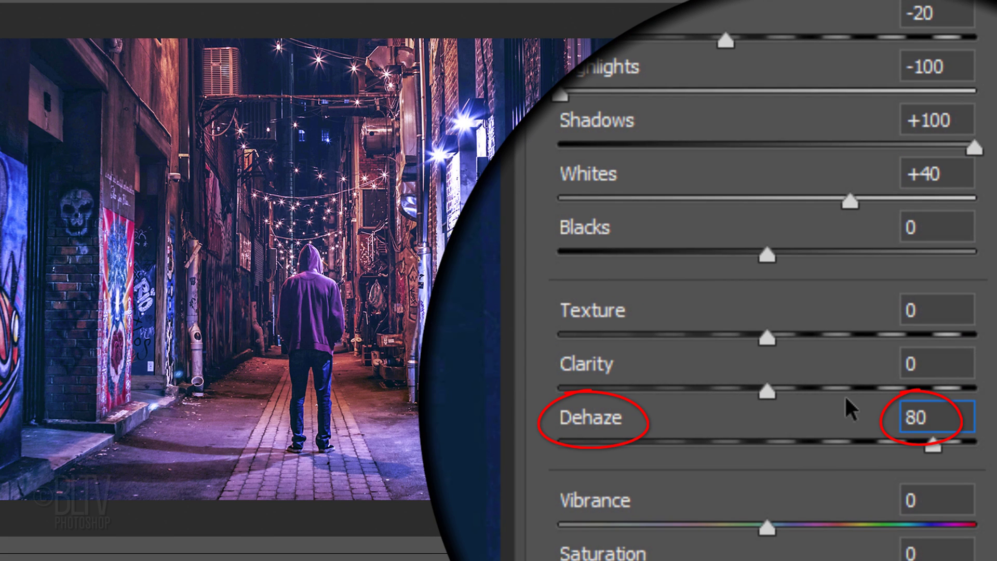
{"action": "left_click", "coordinate": [935, 501]}
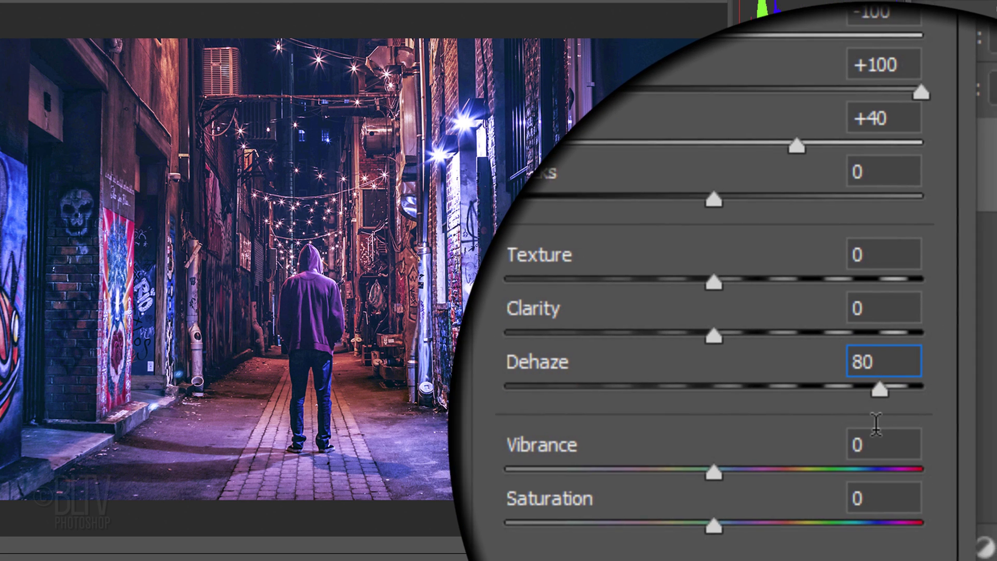
{"action": "type", "text": "60"}
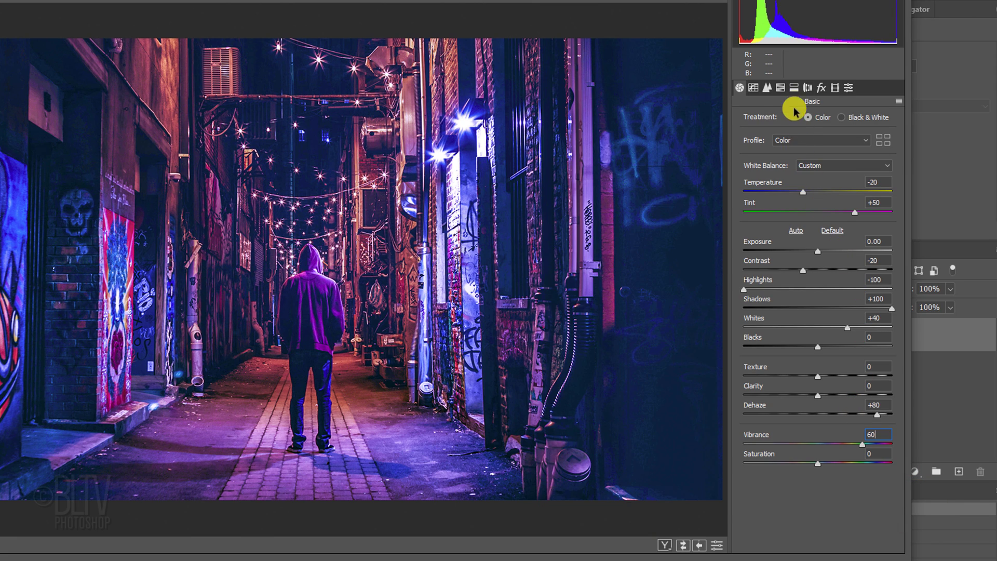
In Split Toning, set highlight saturation 30 and shadow saturation 20.
{"action": "left_click", "coordinate": [796, 103]}
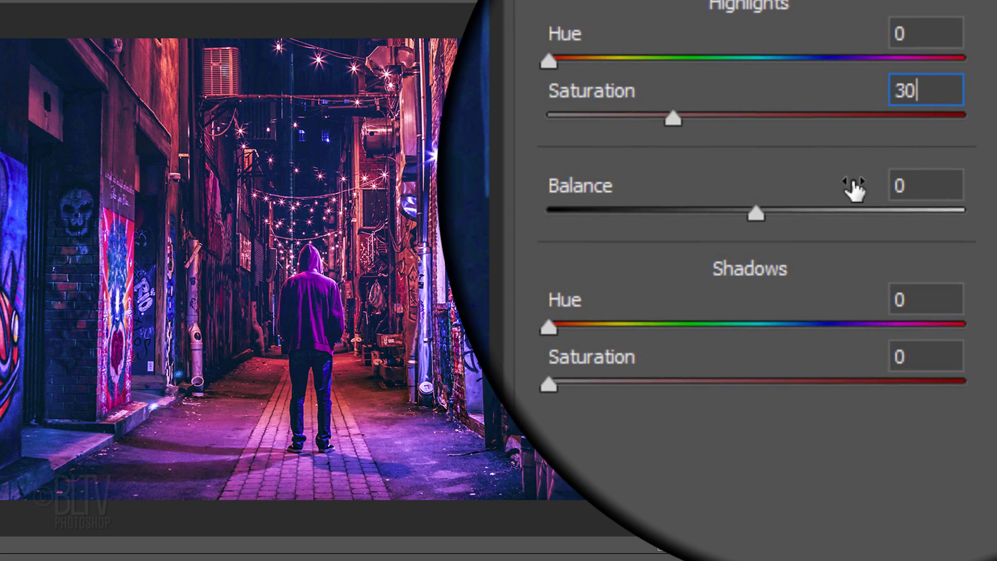
{"action": "left_click", "coordinate": [946, 245]}
{"action": "type", "text": "20"}
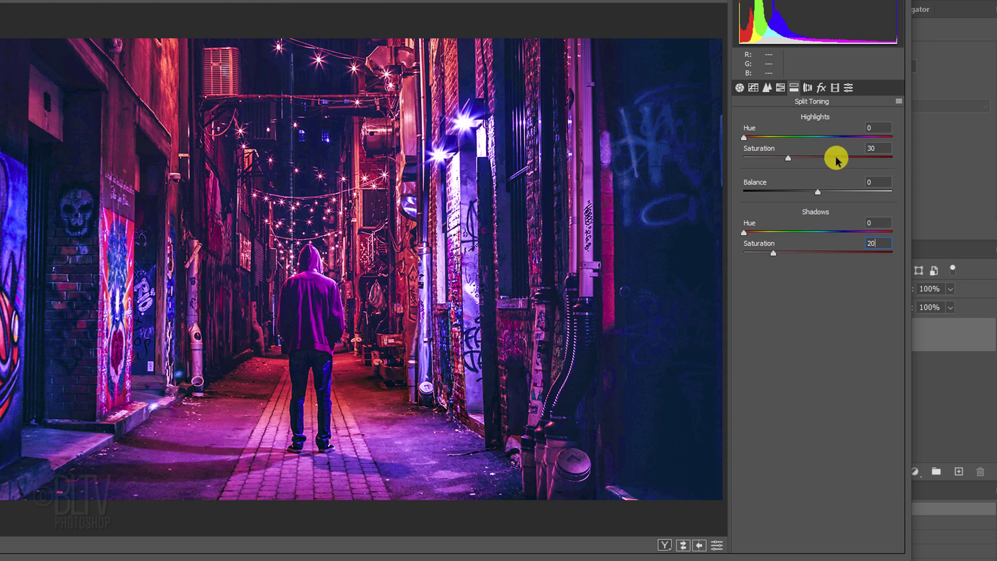
Add a post-crop vignette with amount -30 and feather 100, and apply the Camera Raw grade.
{"action": "left_click", "coordinate": [826, 94]}
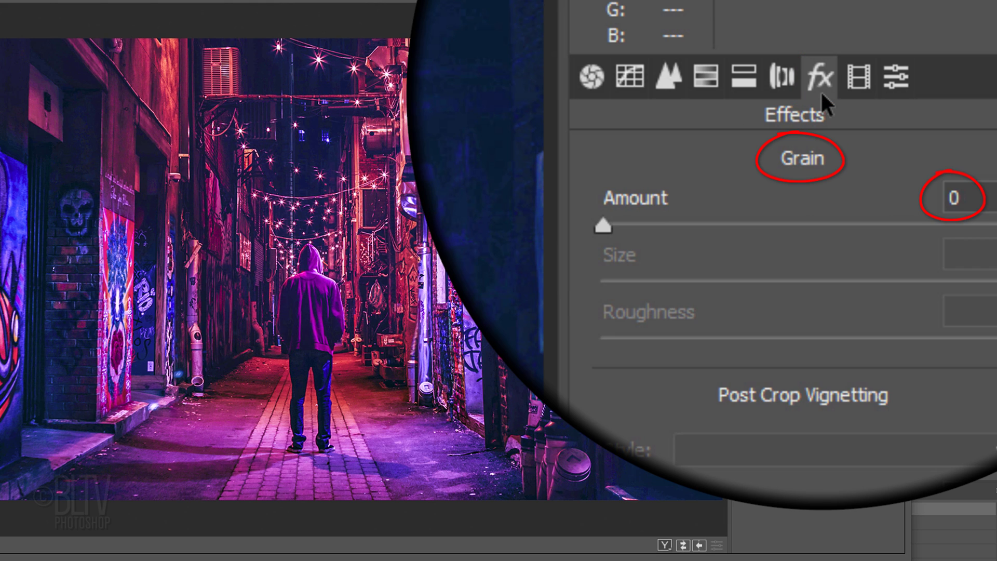
{"action": "scroll", "coordinate": [860, 204], "scroll_direction": "down", "scroll_amount": 3}
{"action": "left_click", "coordinate": [895, 238]}
{"action": "type", "text": "-3"}
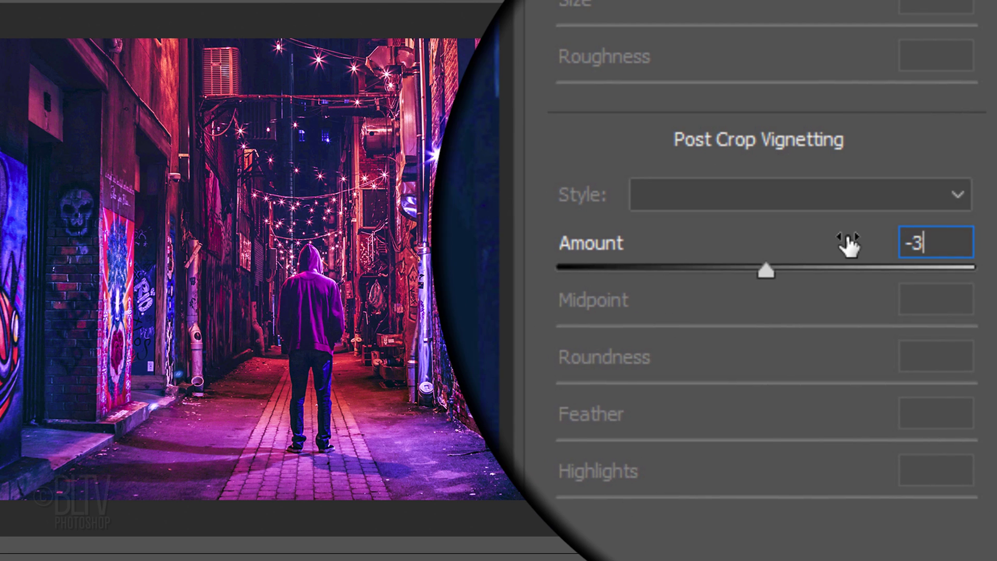
{"action": "type", "text": "0"}
{"action": "key", "text": "Return"}
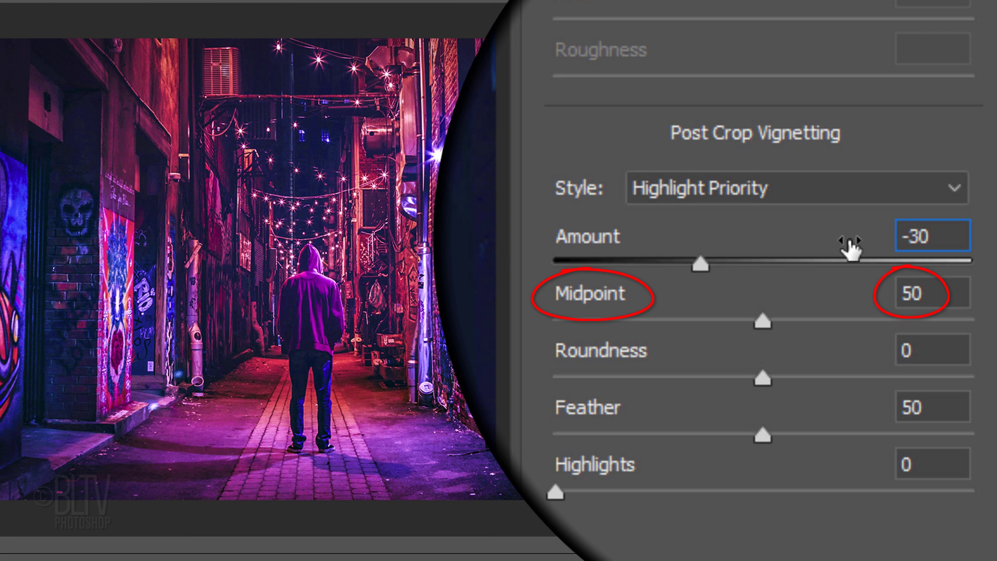
{"action": "double_click", "coordinate": [873, 316]}
{"action": "type", "text": "100"}
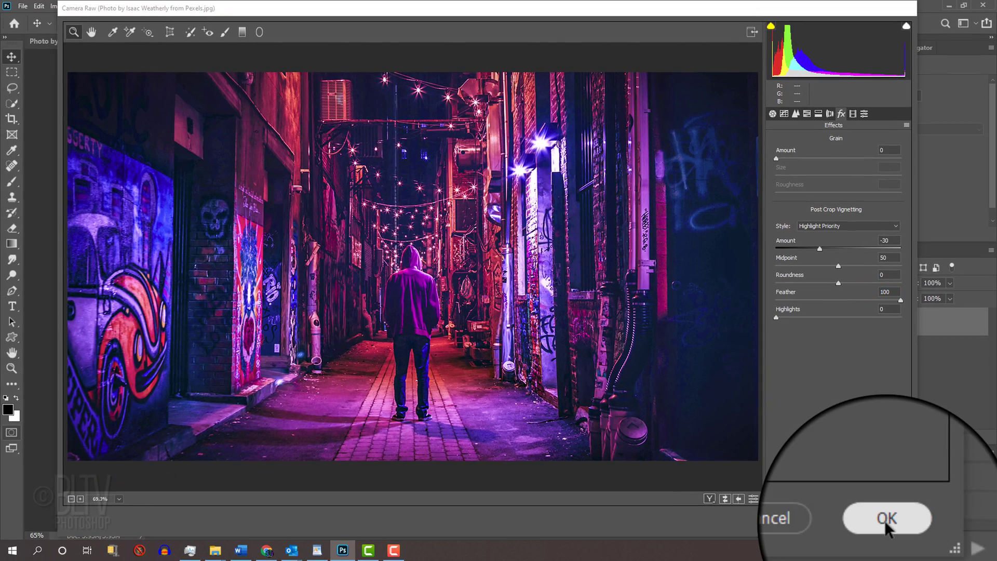
{"action": "left_click", "coordinate": [883, 521]}
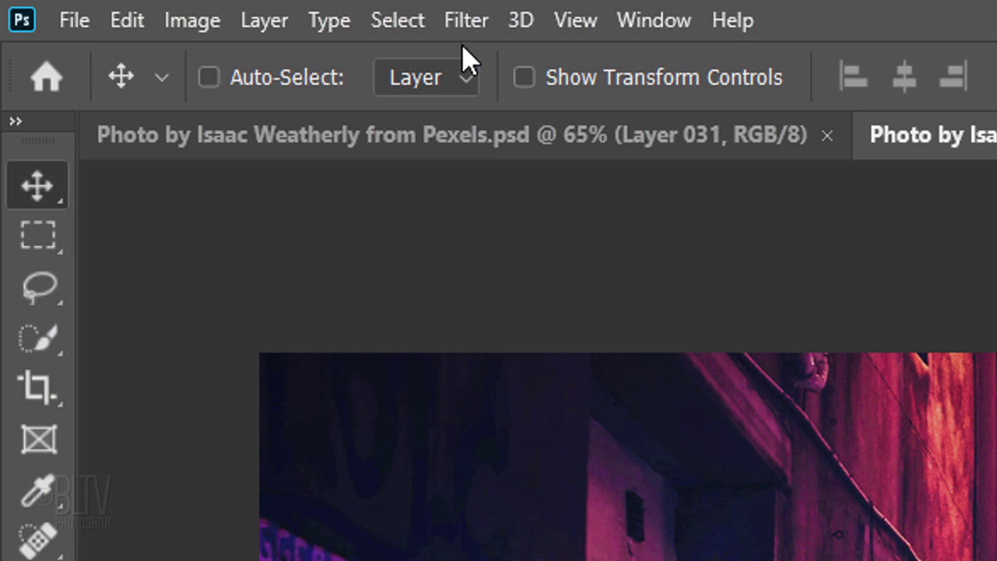
Apply Filter Gallery's Diffuse Glow with graininess 0, glow amount 1 and clear amount 9.
{"action": "left_click", "coordinate": [466, 20]}
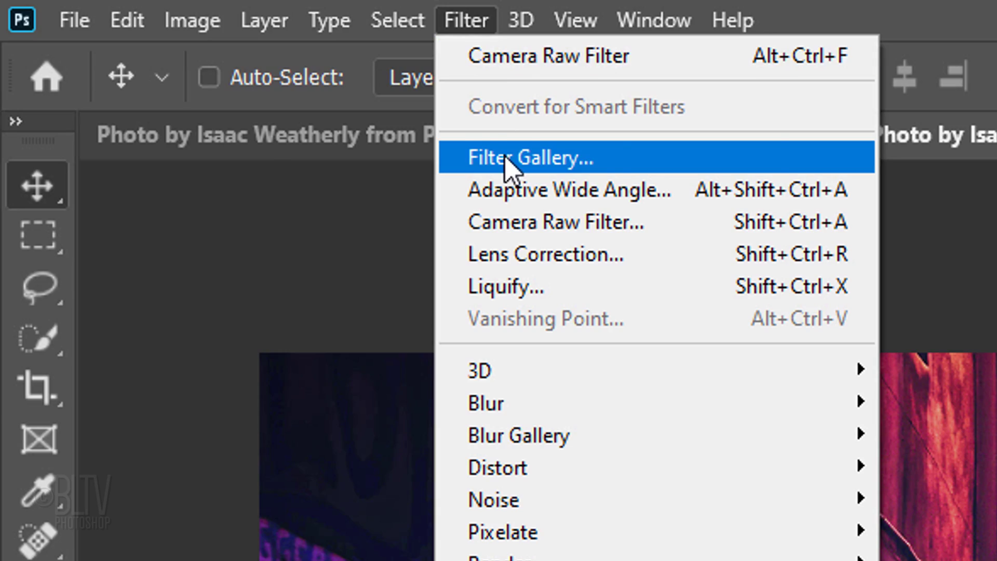
{"action": "left_click", "coordinate": [509, 168]}
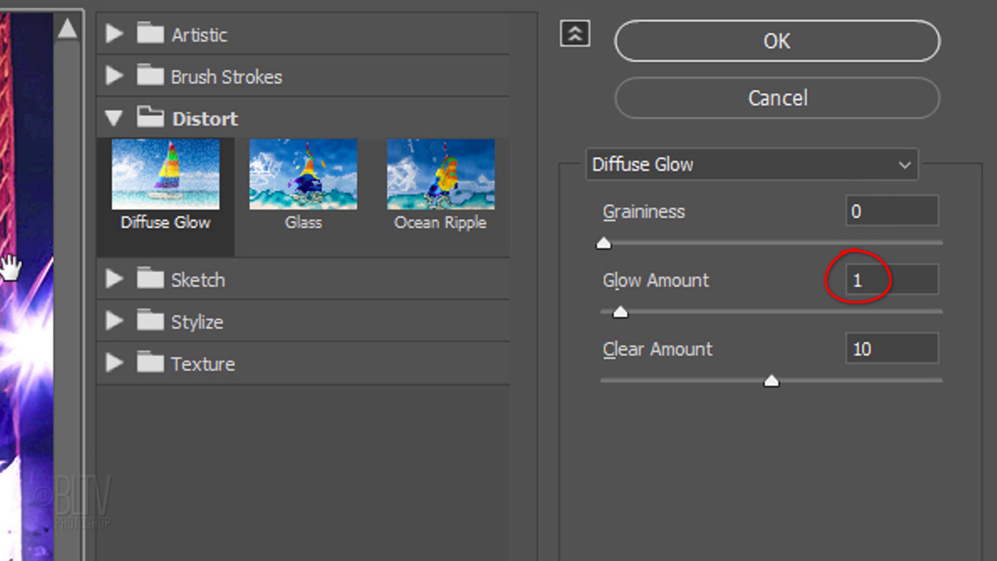
{"action": "left_click", "coordinate": [889, 349]}
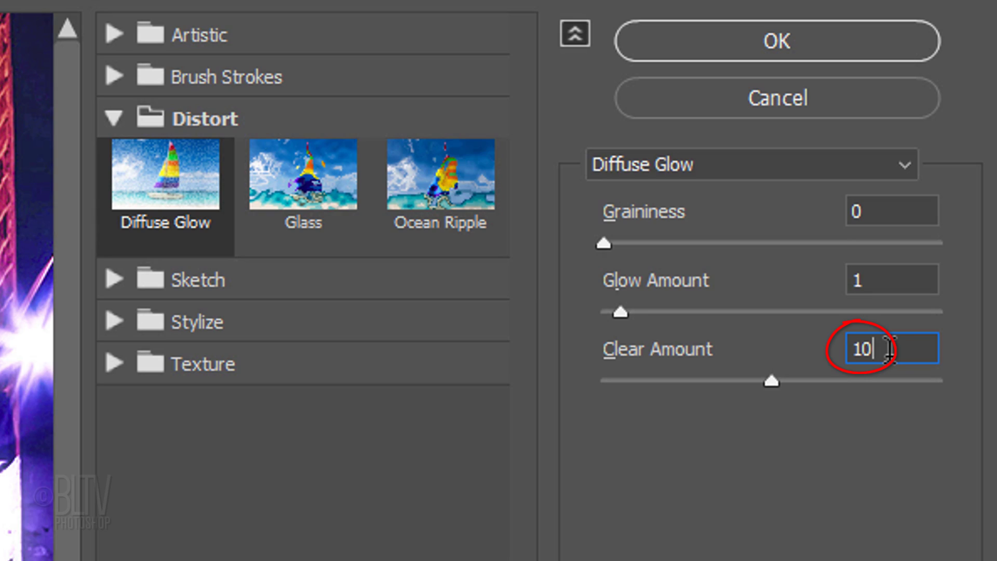
{"action": "left_click_drag", "start_coordinate": [787, 354], "coordinate": [767, 354]}
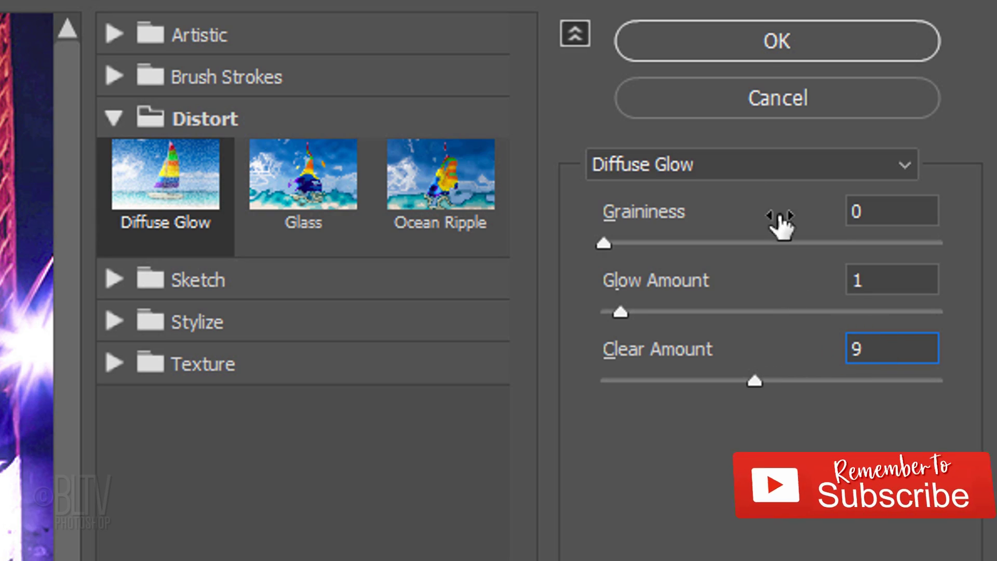
{"action": "left_click", "coordinate": [776, 40]}
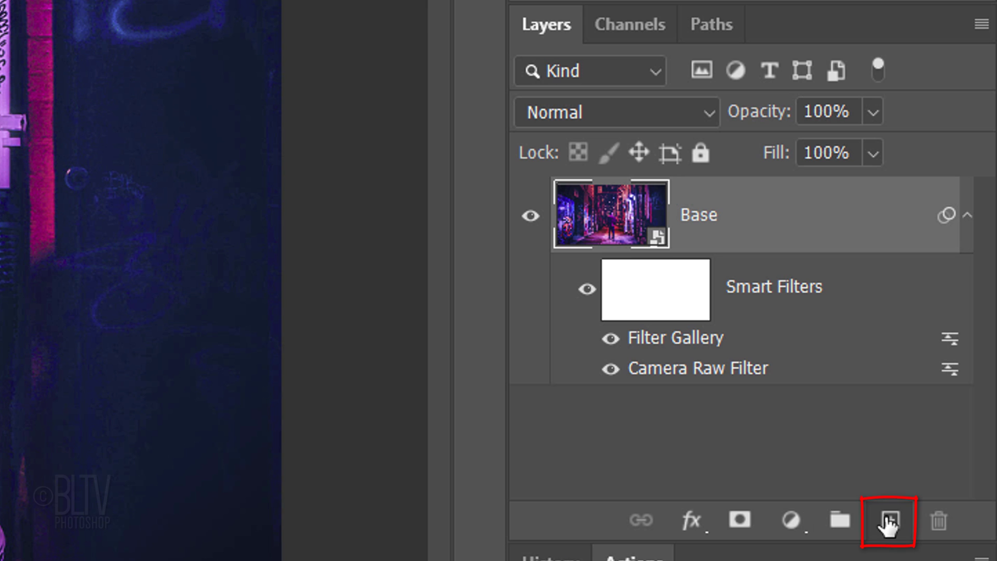
Add empty Layer 1 above Base, switch to the Brush tool, and make white the foreground colour.
{"action": "left_click", "coordinate": [889, 521]}
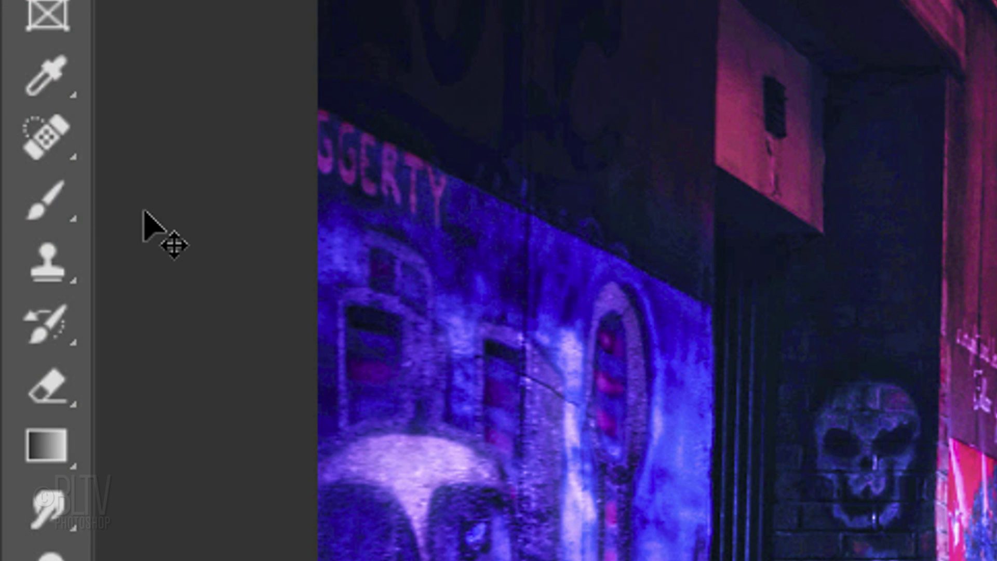
{"action": "right_click", "coordinate": [45, 198]}
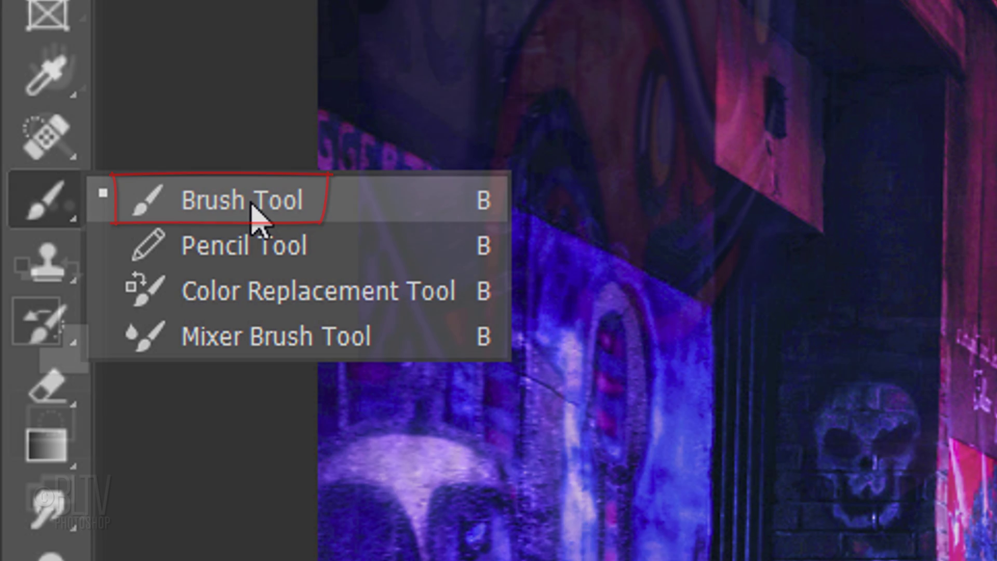
{"action": "left_click", "coordinate": [252, 204]}
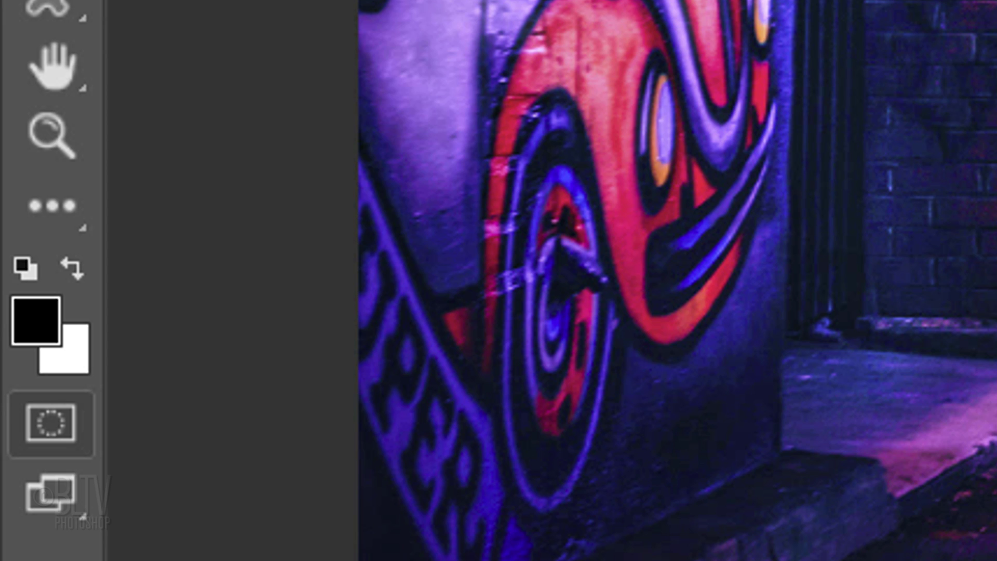
{"action": "key", "text": "d"}
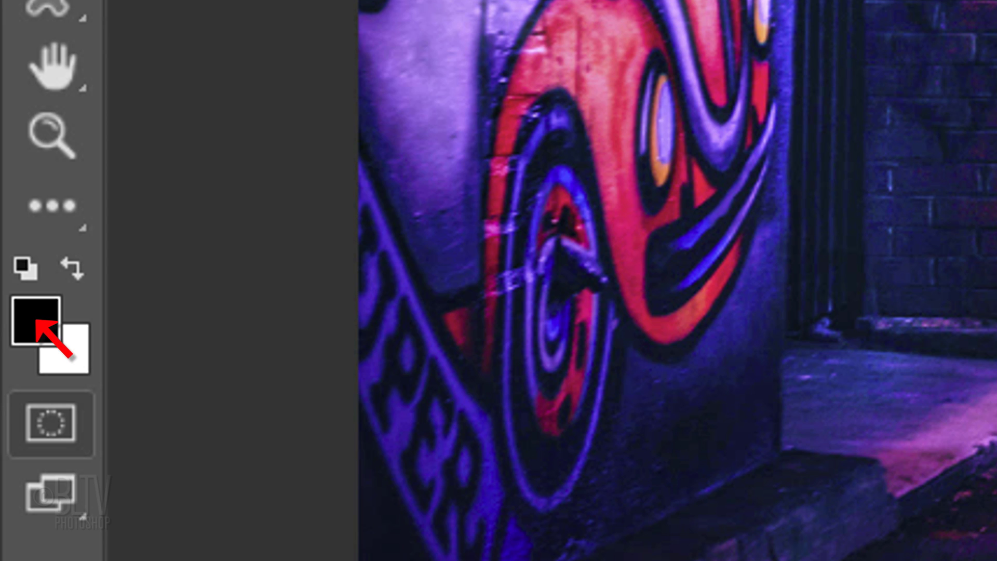
{"action": "key", "text": "x"}
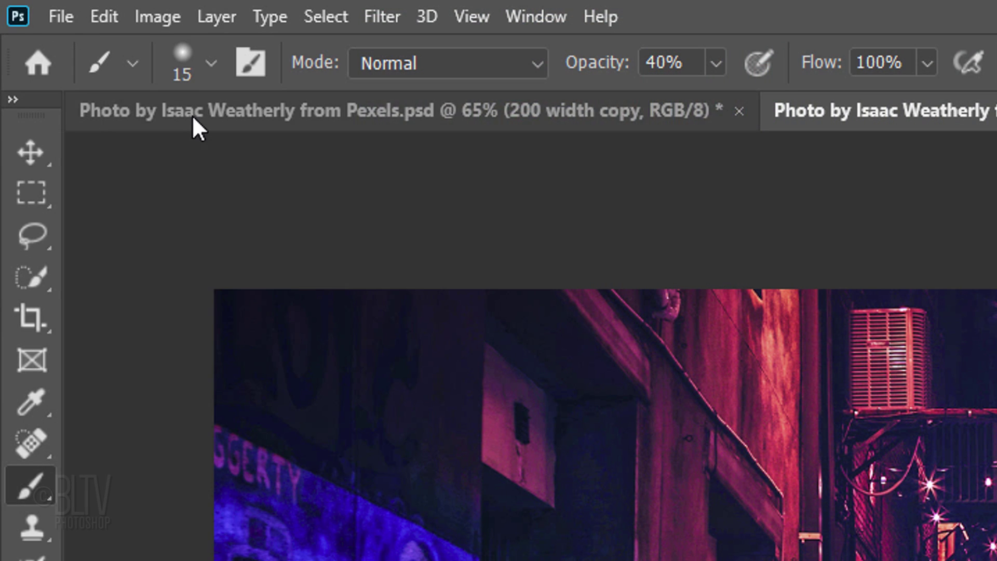
Set the brush to 0% hardness and 100% opacity.
{"action": "left_click", "coordinate": [209, 62]}
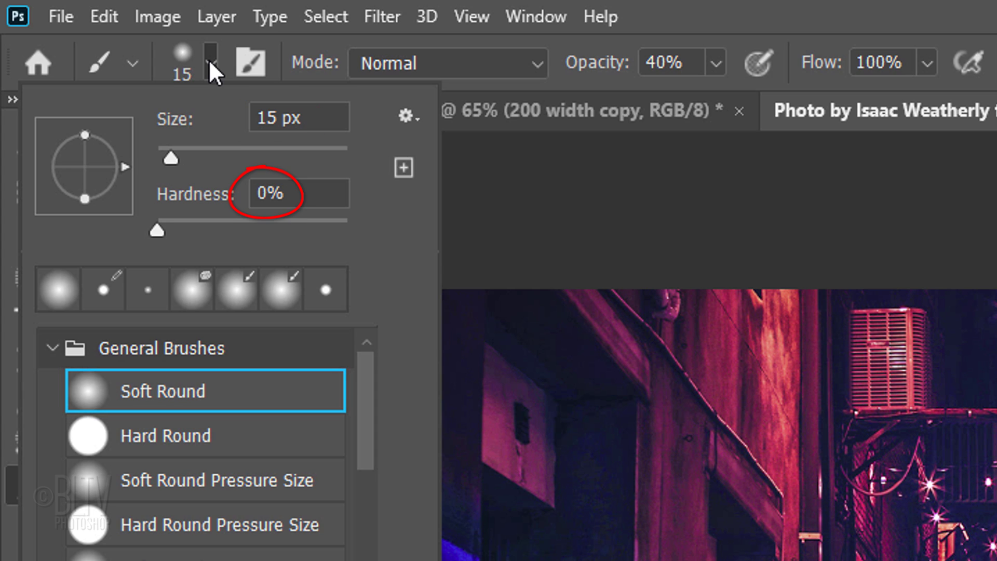
{"action": "left_click", "coordinate": [209, 62]}
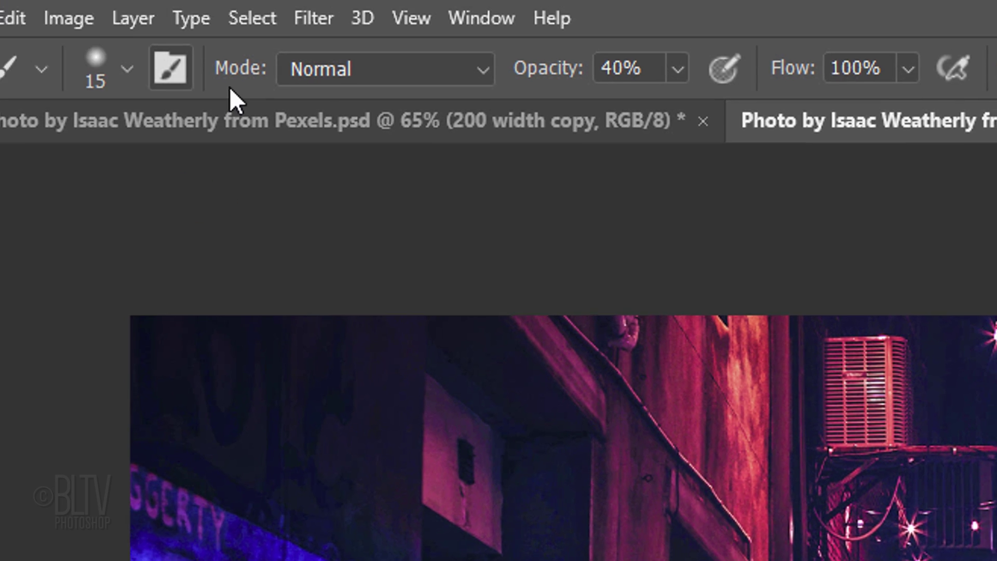
{"action": "left_click", "coordinate": [715, 63]}
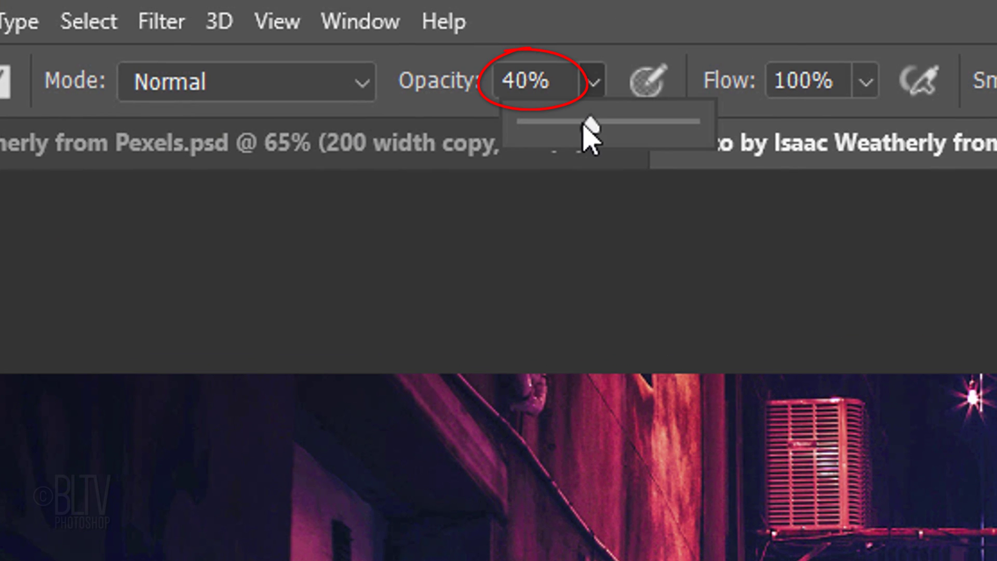
{"action": "left_click_drag", "start_coordinate": [588, 124], "coordinate": [690, 125]}
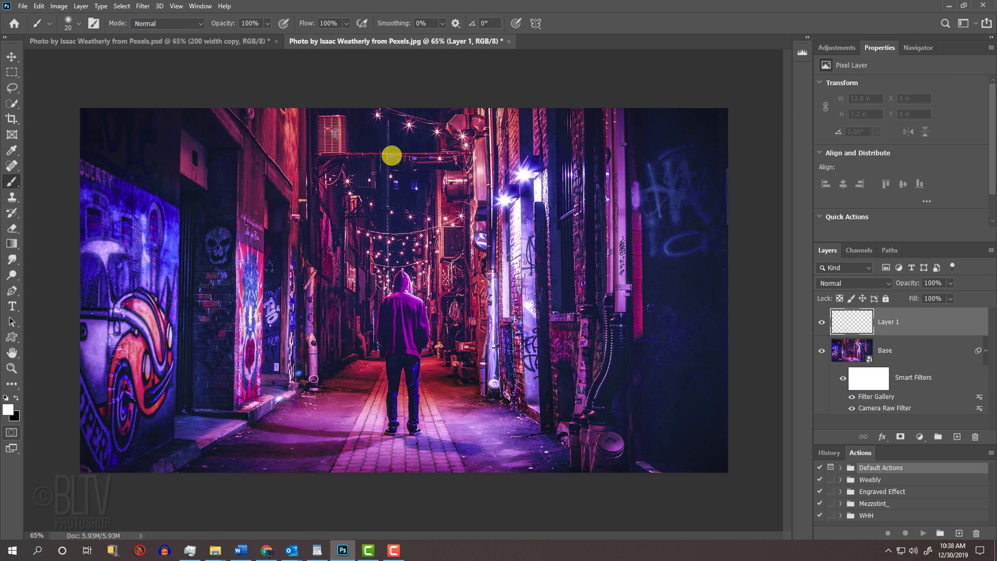
Size the brush to 800 px and paint a vertical white fog streak down the alley centre.
{"action": "key", "text": "Caps_Lock"}
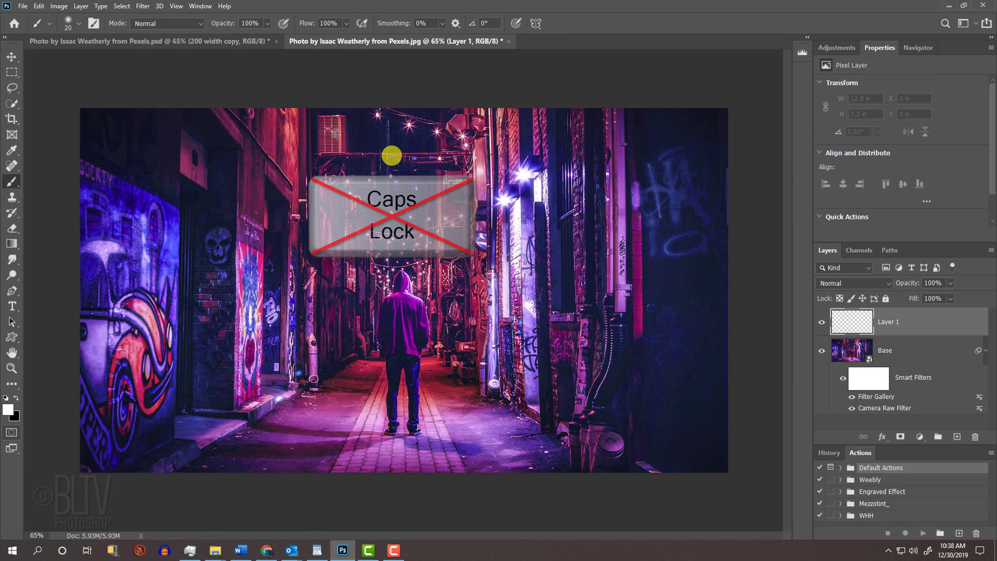
{"action": "key", "text": "bracketright"}
{"action": "key", "text": "bracketleft"}
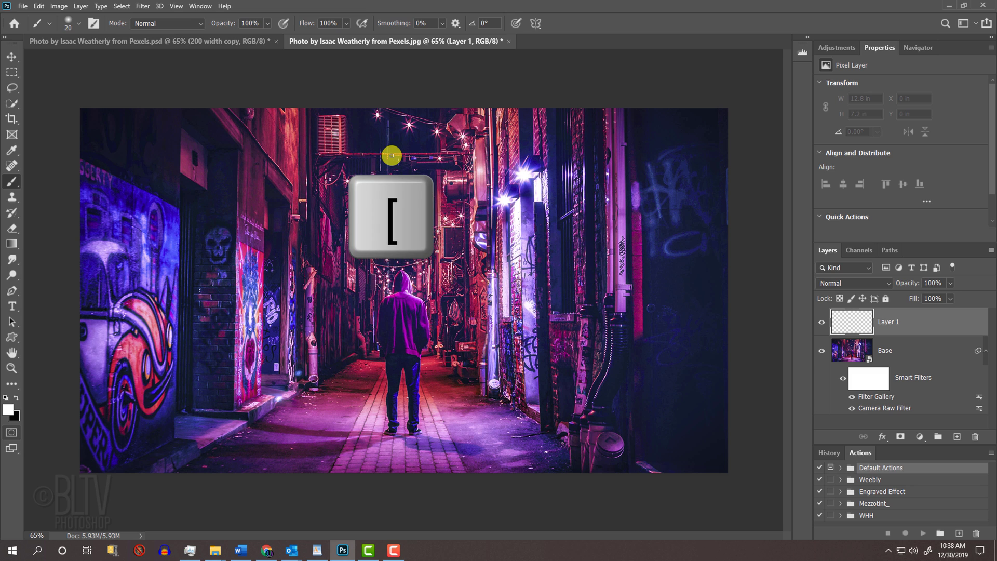
{"action": "key", "text": "bracketright"}
{"action": "key", "text": "bracketright"}
{"action": "key", "text": "bracketright"}
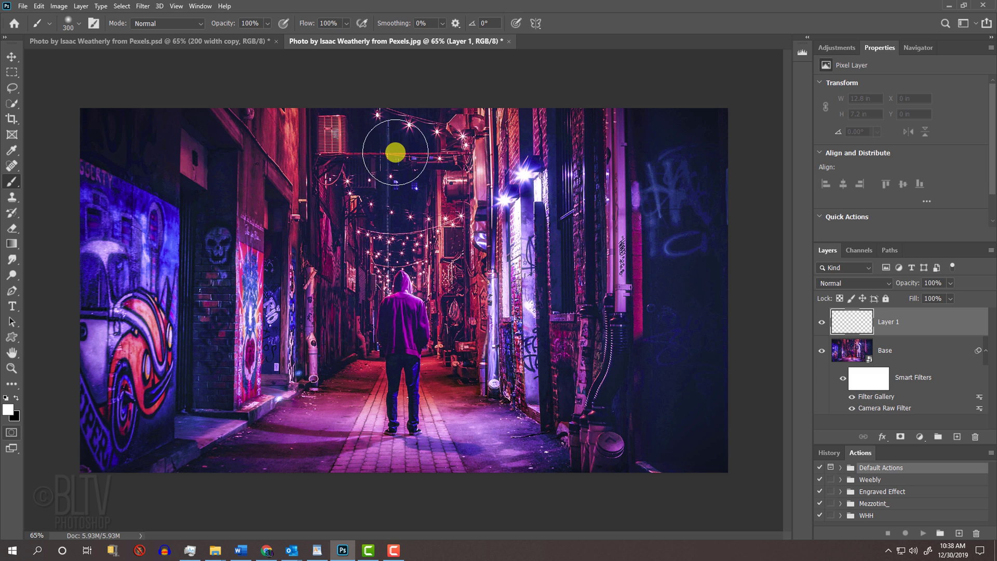
{"action": "key", "text": "bracketright"}
{"action": "key", "text": "bracketright"}
{"action": "key", "text": "bracketright"}
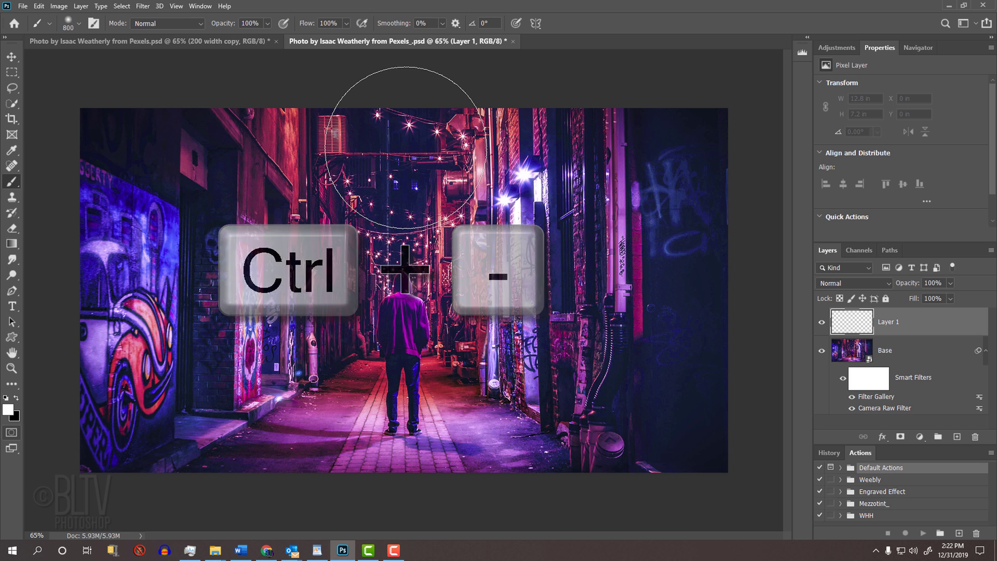
{"action": "key", "text": "ctrl+minus"}
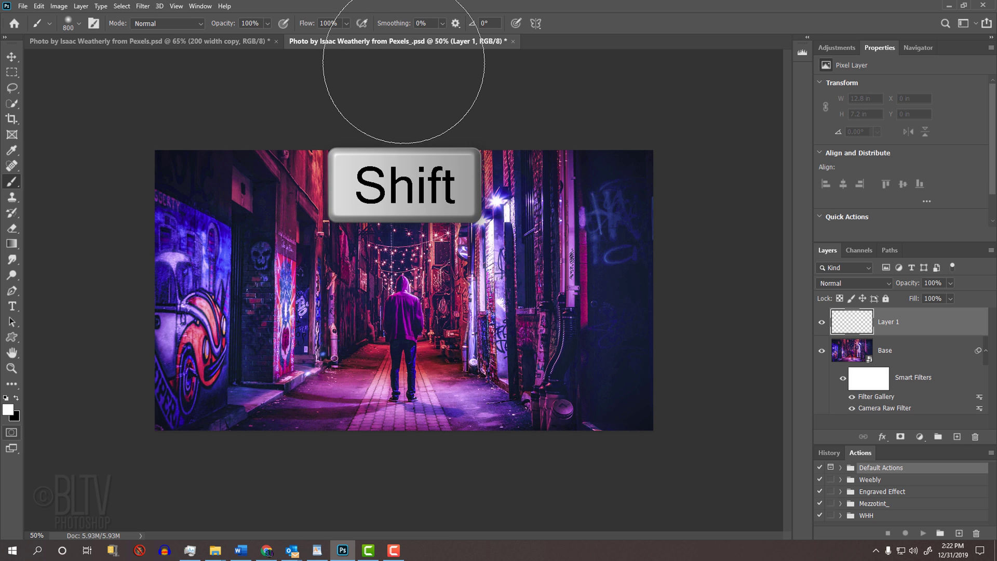
{"action": "left_click_drag", "start_coordinate": [403, 62], "coordinate": [402, 498]}
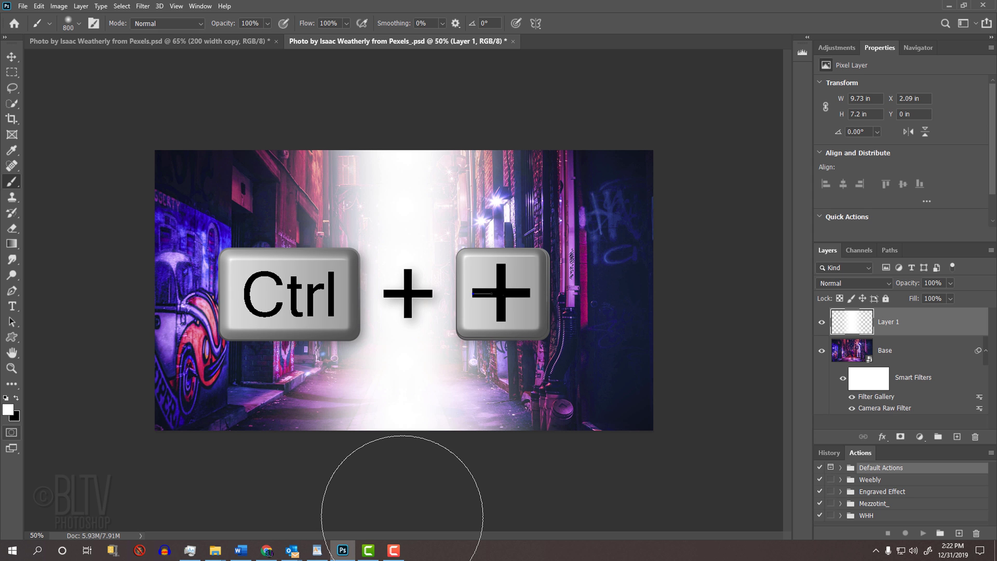
{"action": "key", "text": "ctrl+plus"}
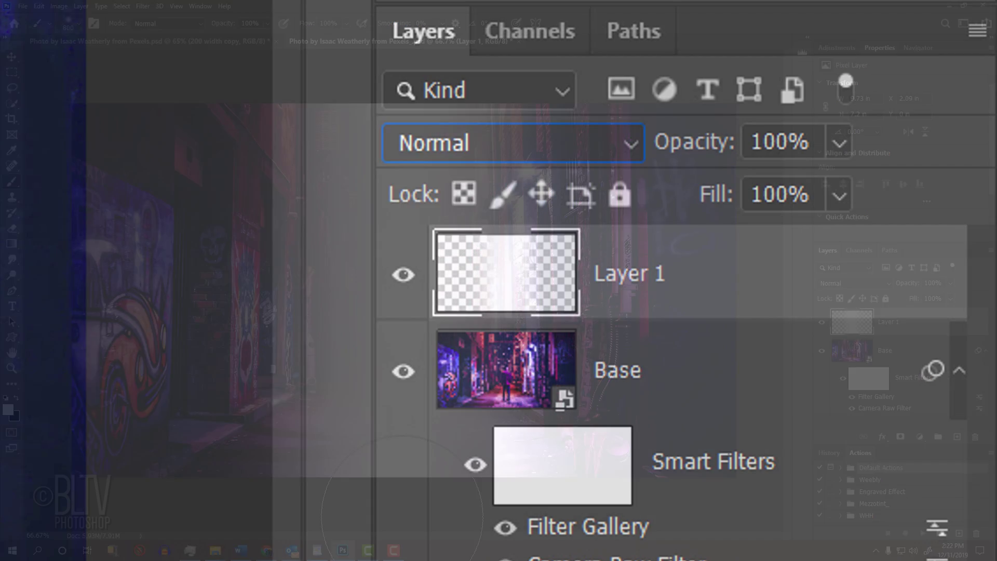
Set Layer 1's opacity to 50%.
{"action": "left_click", "coordinate": [808, 142]}
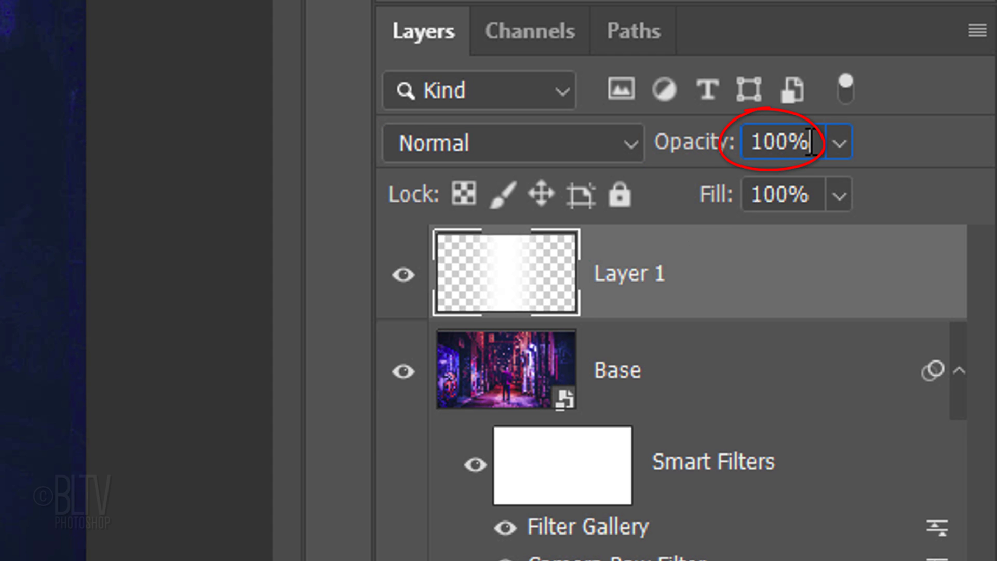
{"action": "type", "text": "50"}
{"action": "key", "text": "Return"}
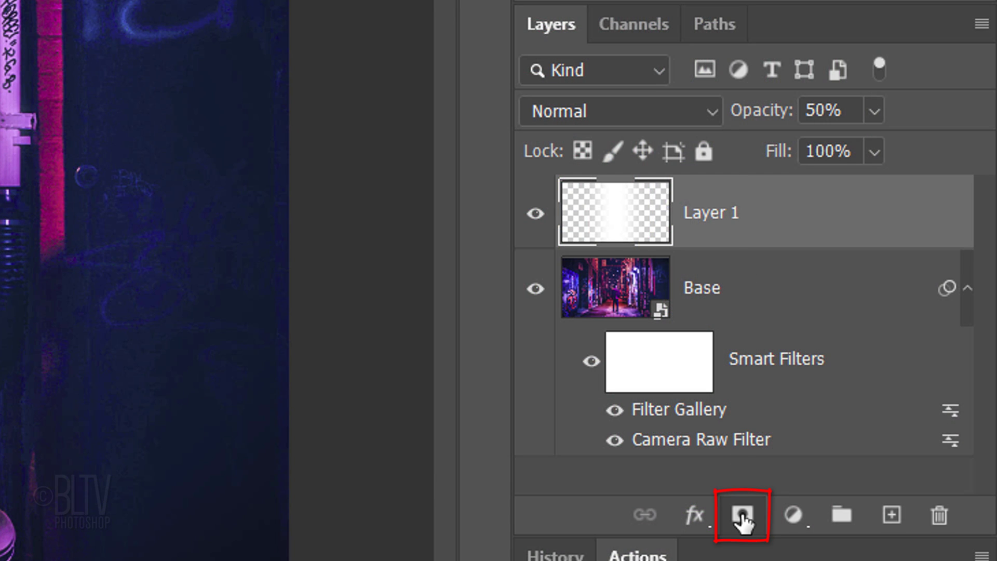
Add a mask to Layer 1 and draw a vertical black-to-white gradient on it.
{"action": "left_click", "coordinate": [744, 516]}
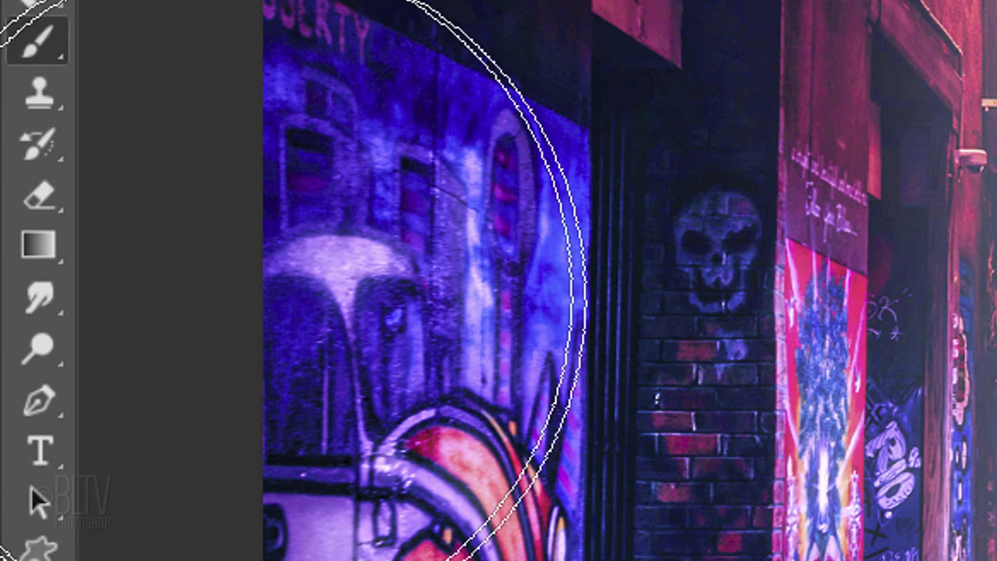
{"action": "right_click", "coordinate": [37, 245]}
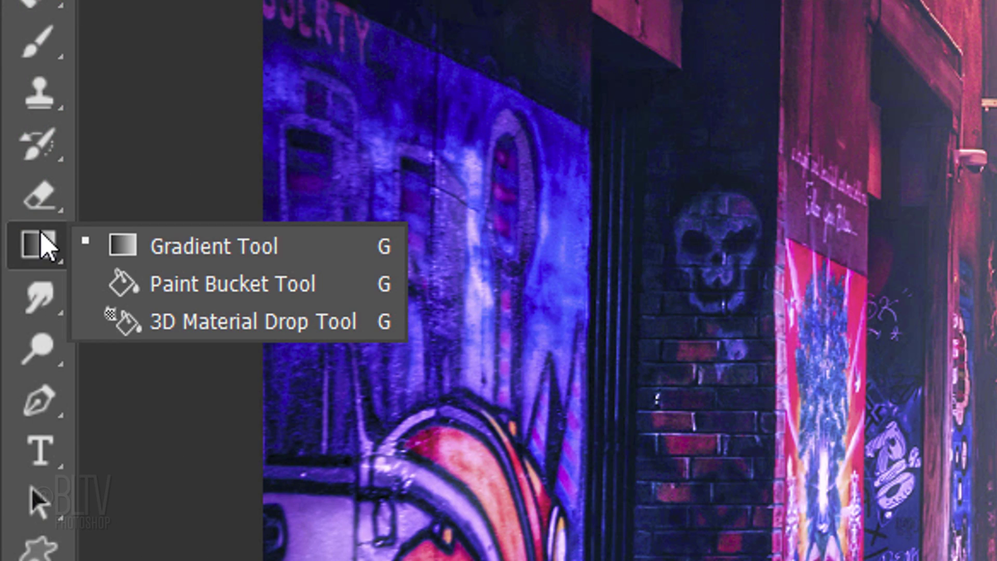
{"action": "left_click", "coordinate": [195, 248]}
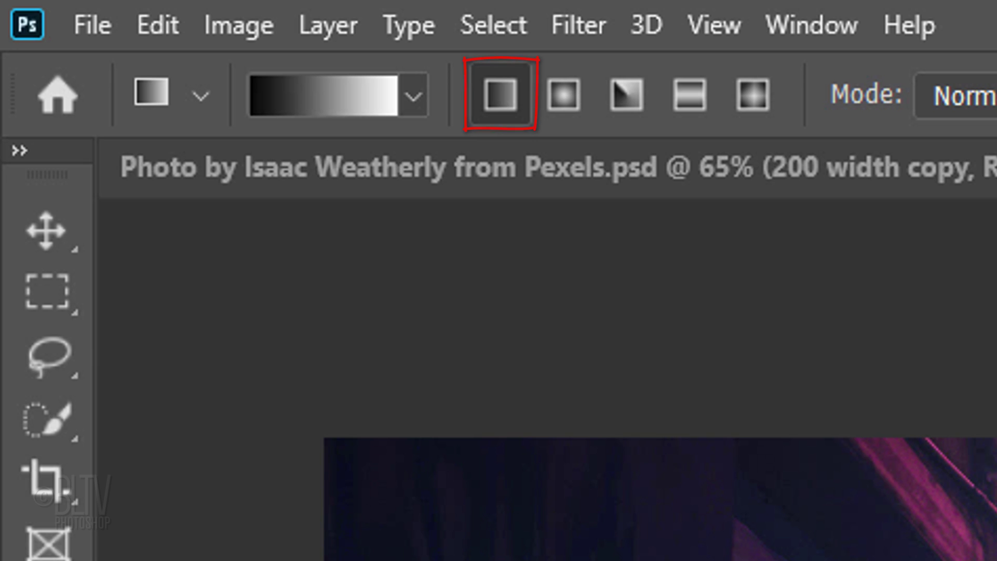
{"action": "left_click", "coordinate": [413, 95]}
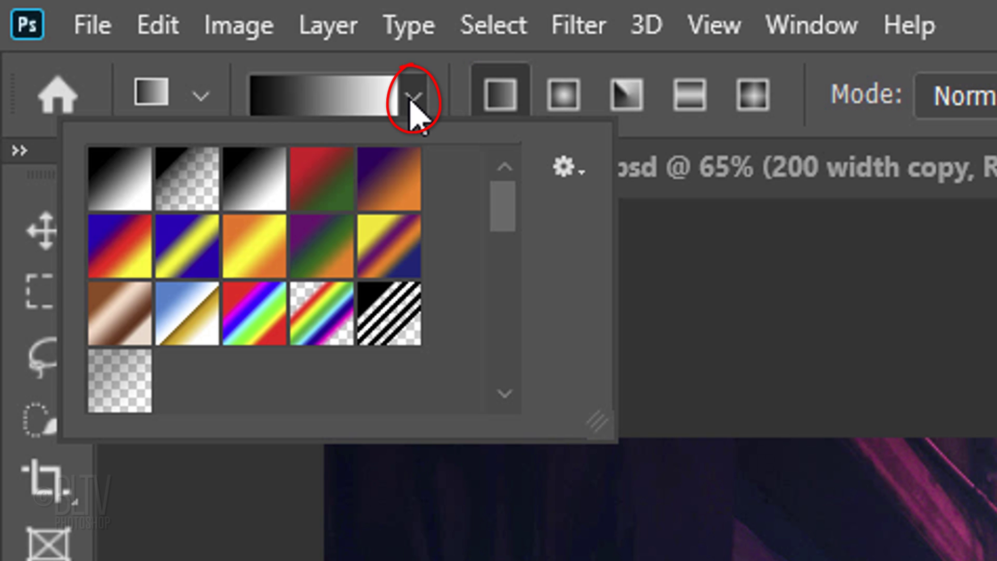
{"action": "left_click", "coordinate": [253, 180]}
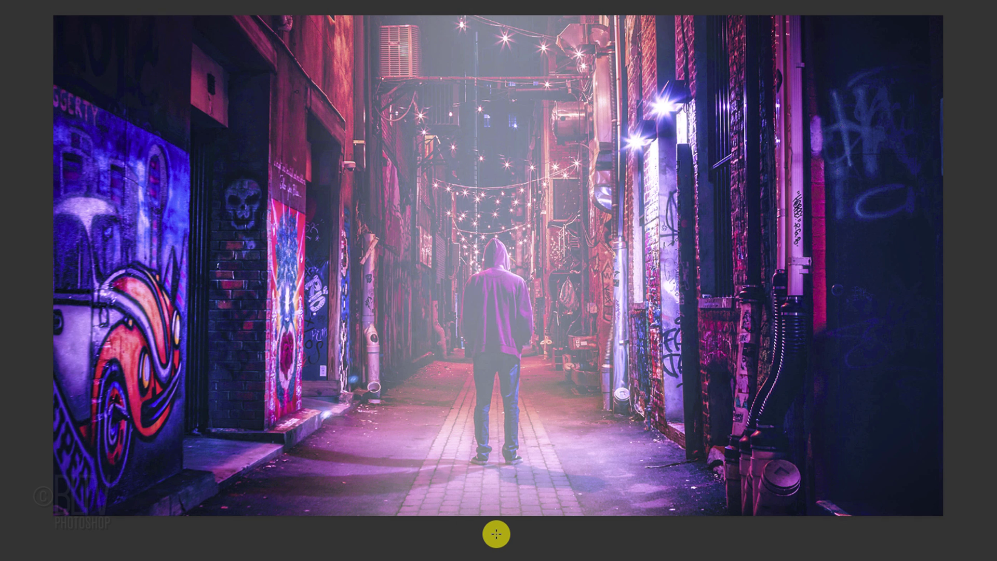
{"action": "mouse_move", "coordinate": [496, 534]}
{"action": "left_mouse_down"}
{"action": "mouse_move", "coordinate": [480, 277]}
{"action": "mouse_move", "coordinate": [493, 201]}
{"action": "left_mouse_up"}
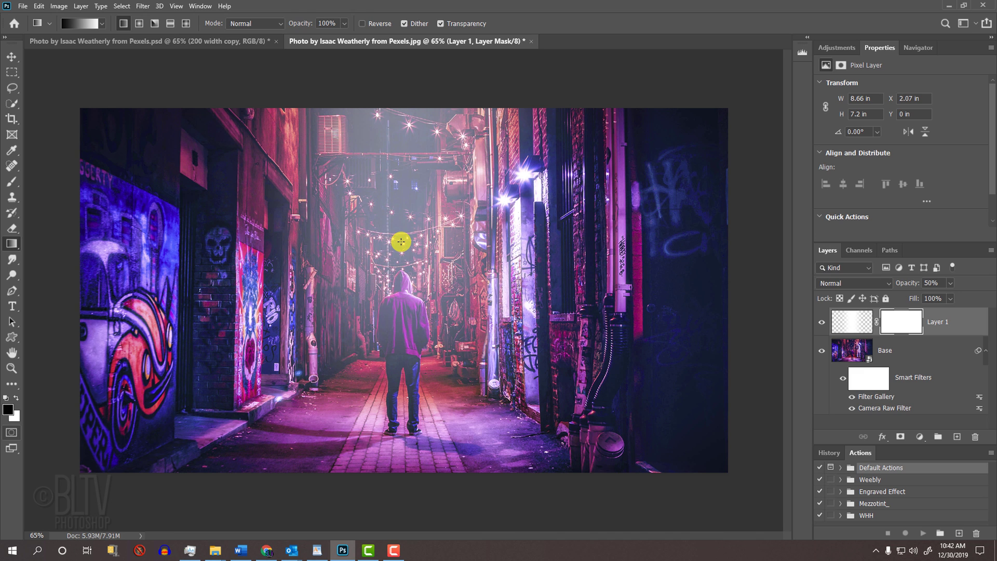
Zoom in on the hooded figure and set a smaller brush at 40% opacity.
{"action": "key", "text": "z"}
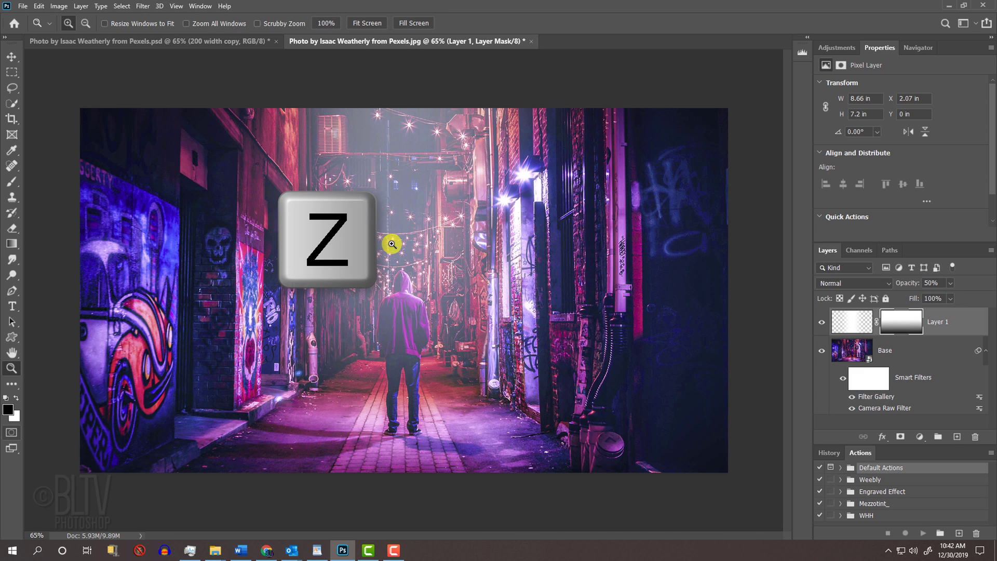
{"action": "left_click_drag", "start_coordinate": [336, 240], "coordinate": [474, 424]}
{"action": "key", "text": "b"}
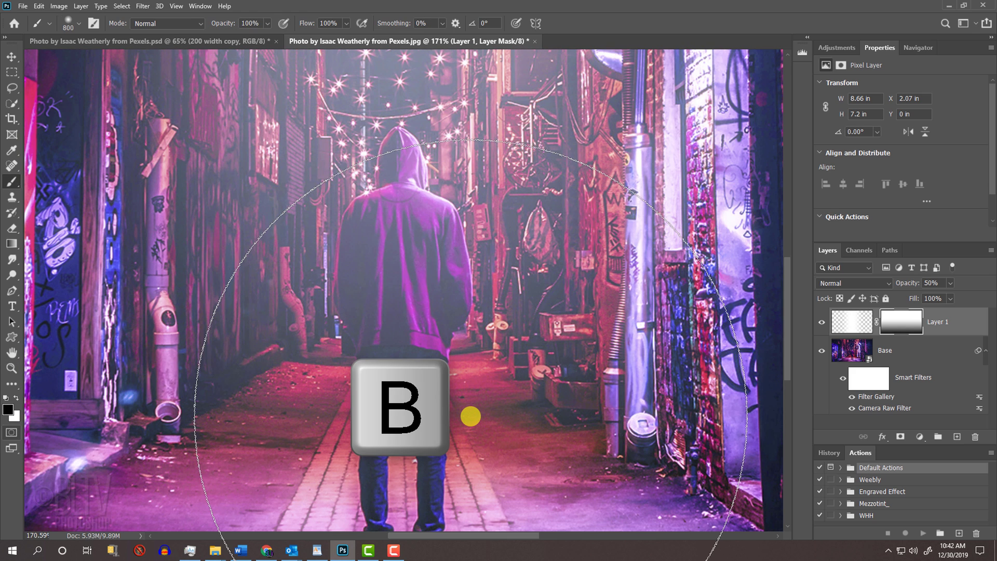
{"action": "key", "text": "bracketleft"}
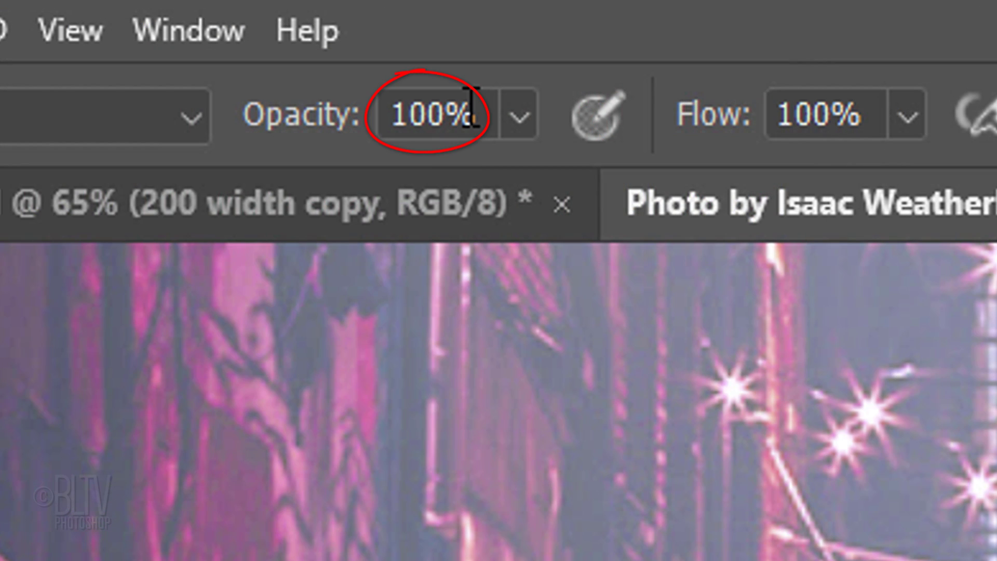
{"action": "left_click", "coordinate": [472, 107]}
{"action": "type", "text": "40"}
{"action": "key", "text": "Return"}
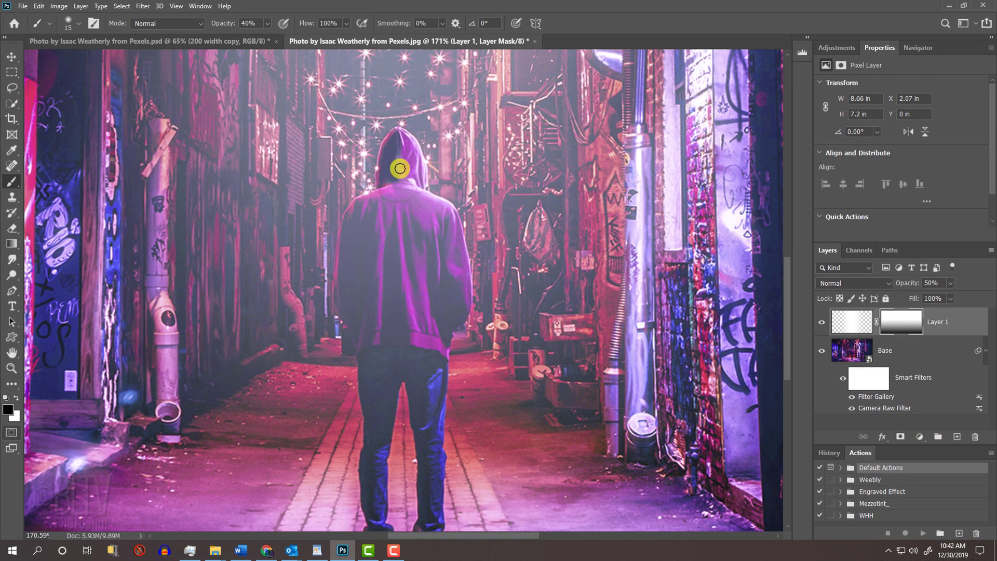
Paint black on the mask to clear fog around the hooded figure, undoing the last stroke.
{"action": "left_click_drag", "start_coordinate": [399, 168], "coordinate": [373, 518]}
{"action": "mouse_move", "coordinate": [413, 195]}
{"action": "left_mouse_down"}
{"action": "mouse_move", "coordinate": [460, 421]}
{"action": "mouse_move", "coordinate": [390, 396]}
{"action": "mouse_move", "coordinate": [401, 336]}
{"action": "mouse_move", "coordinate": [390, 327]}
{"action": "left_mouse_up"}
{"action": "left_click_drag", "start_coordinate": [366, 265], "coordinate": [436, 319]}
{"action": "key", "text": "ctrl+z"}
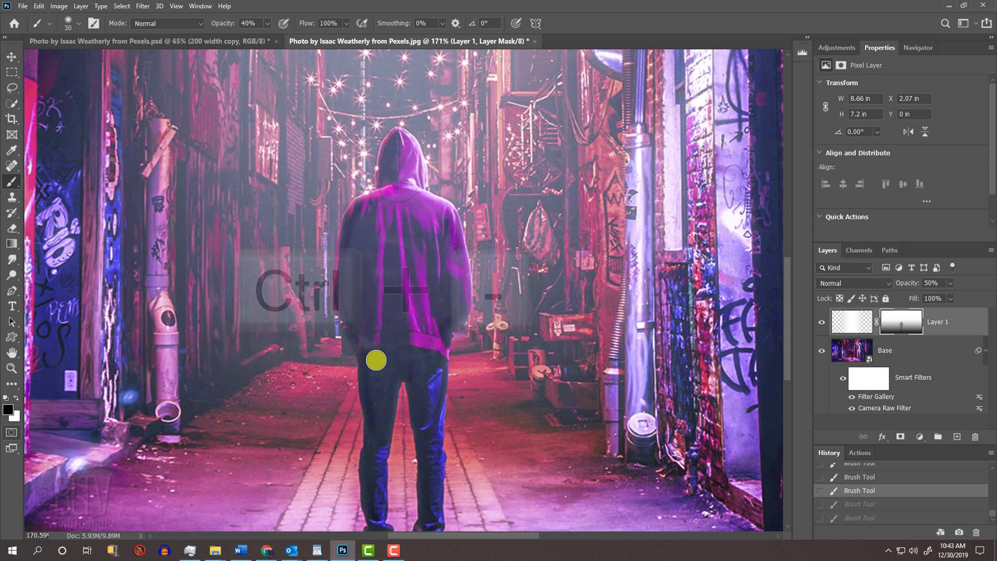
{"action": "key", "text": "ctrl+minus"}
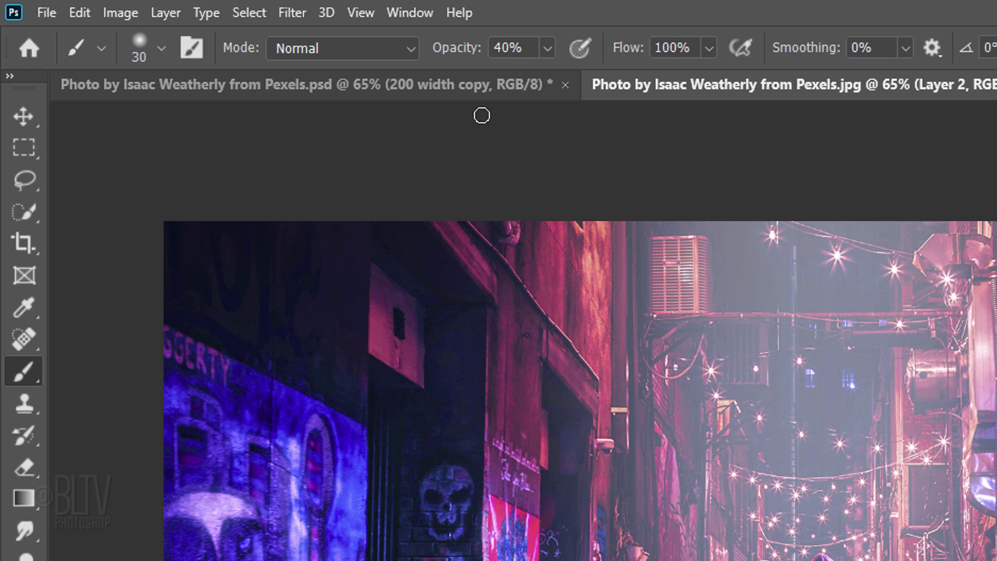
Render Clouds onto Layer 2 and blend it Soft Light at 50% opacity.
{"action": "left_click", "coordinate": [292, 13]}
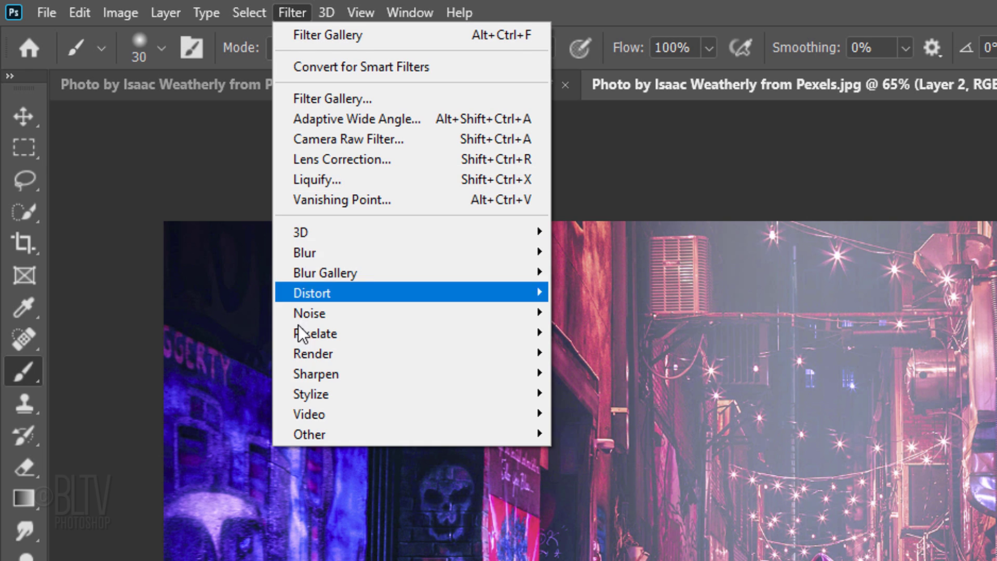
{"action": "mouse_move", "coordinate": [313, 354]}
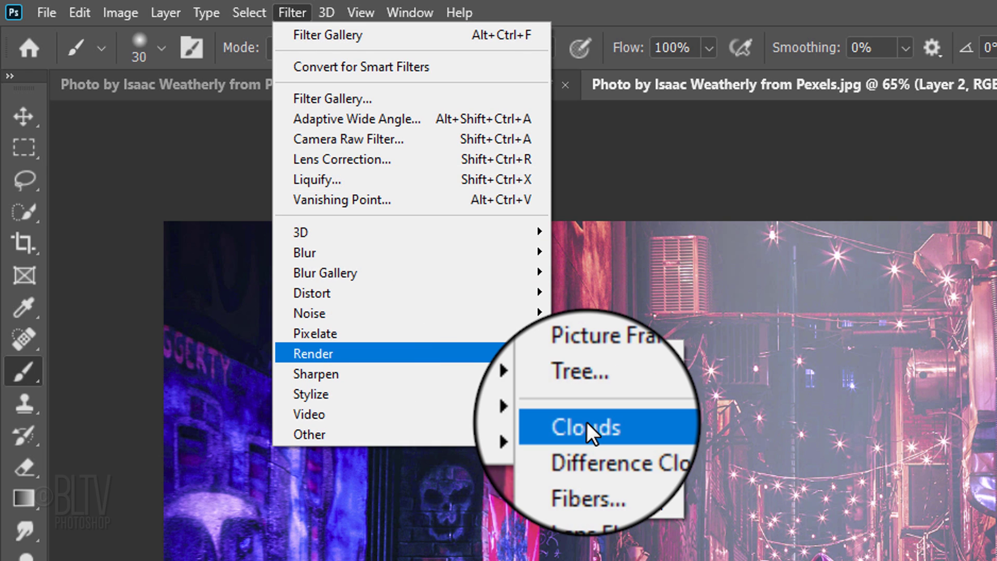
{"action": "left_click", "coordinate": [587, 423]}
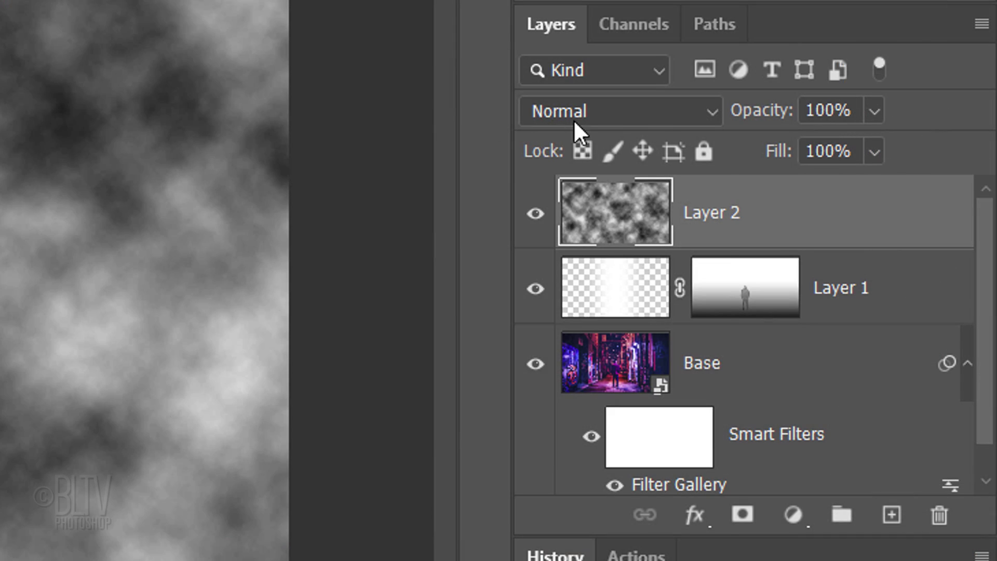
{"action": "left_click", "coordinate": [573, 114]}
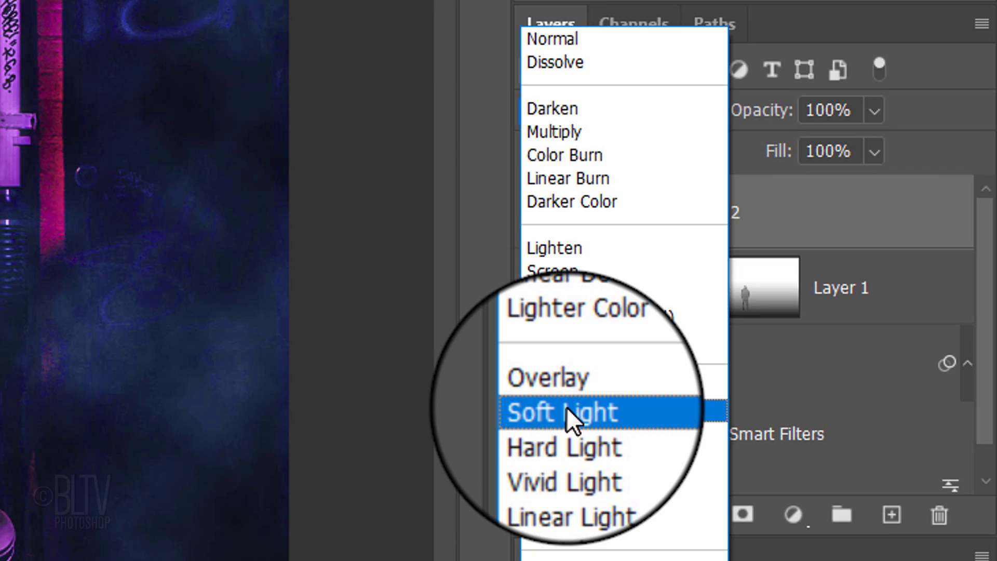
{"action": "left_click", "coordinate": [566, 406]}
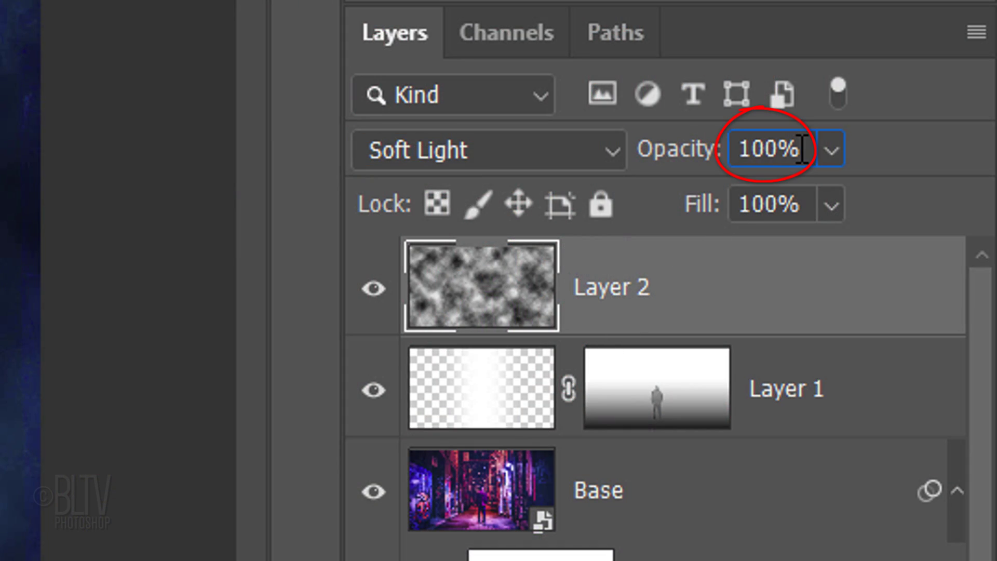
{"action": "double_click", "coordinate": [802, 148]}
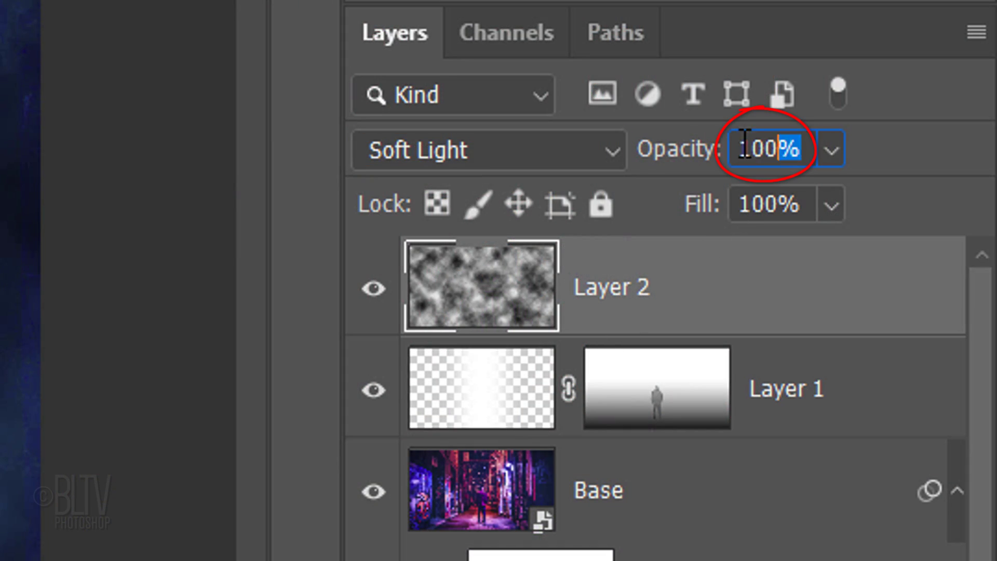
{"action": "type", "text": "50"}
{"action": "key", "text": "Return"}
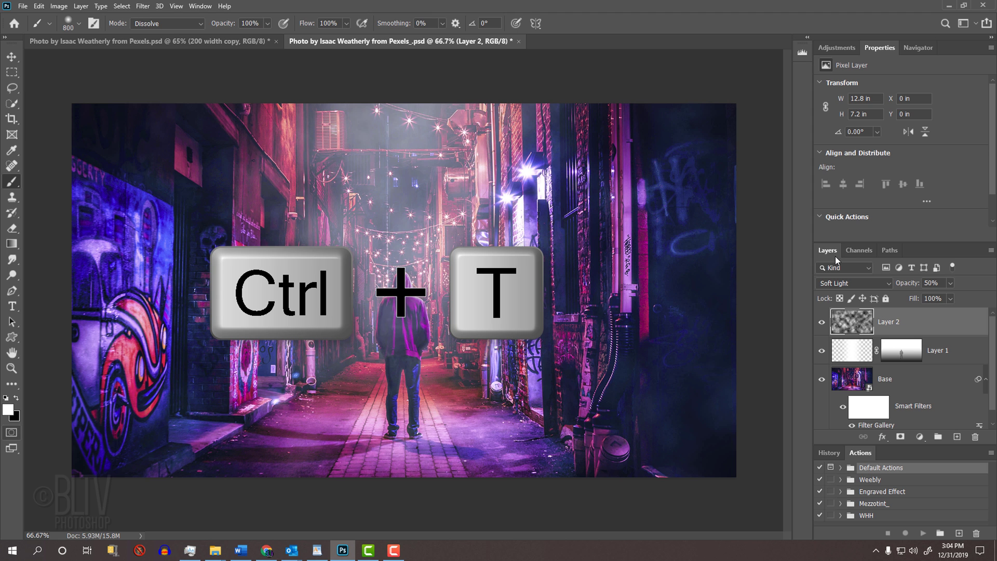
Free-transform the cloud layer to 200% width with proportions unlinked.
{"action": "key", "text": "ctrl+t"}
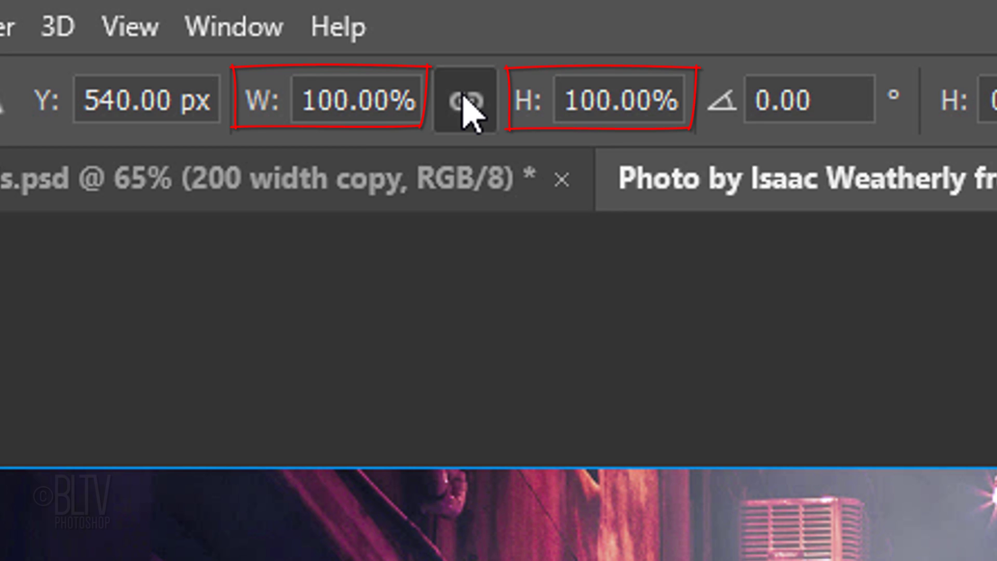
{"action": "left_click", "coordinate": [468, 101]}
{"action": "left_click", "coordinate": [350, 100]}
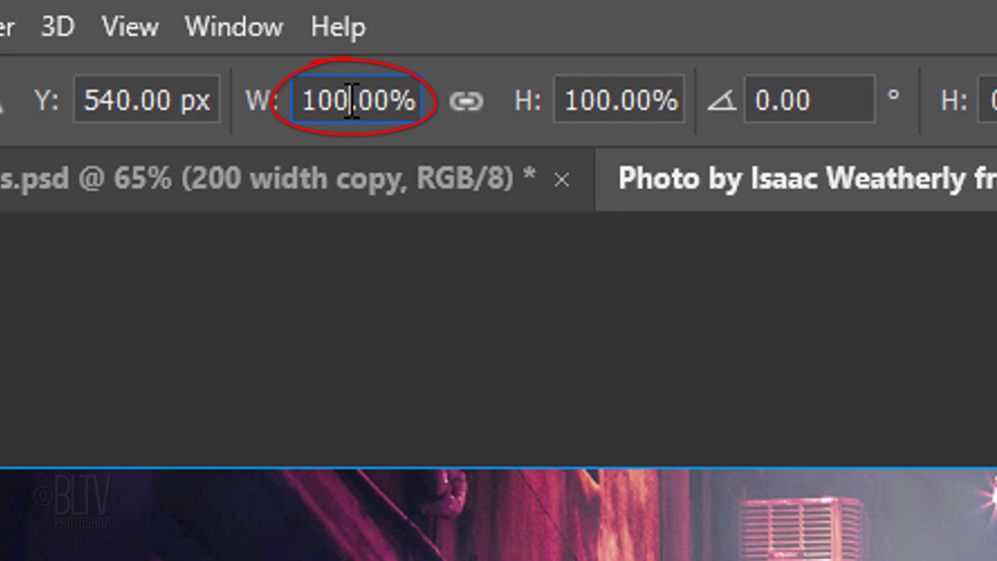
{"action": "left_click_drag", "start_coordinate": [351, 100], "coordinate": [315, 100]}
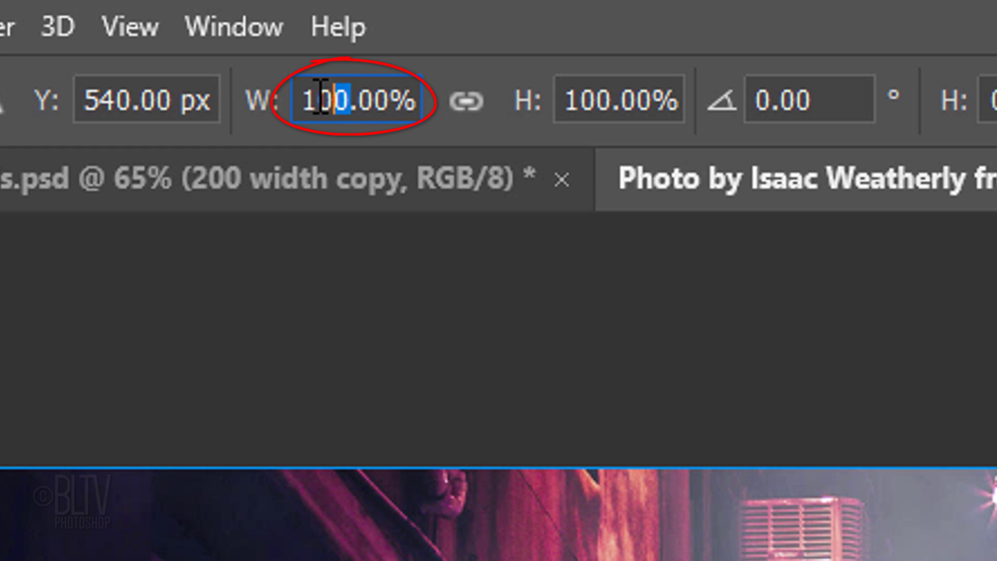
{"action": "type", "text": "2"}
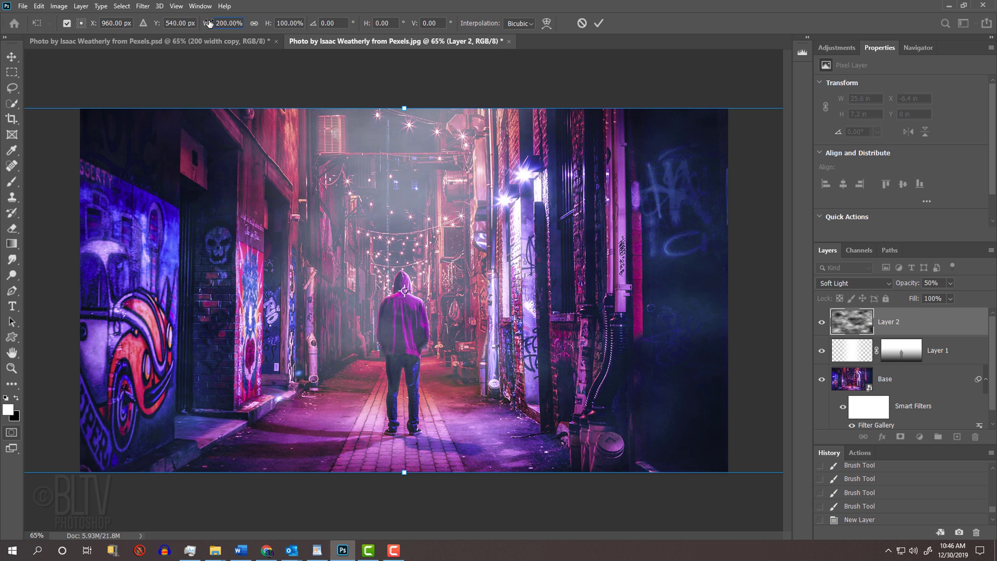
{"action": "key", "text": "Return"}
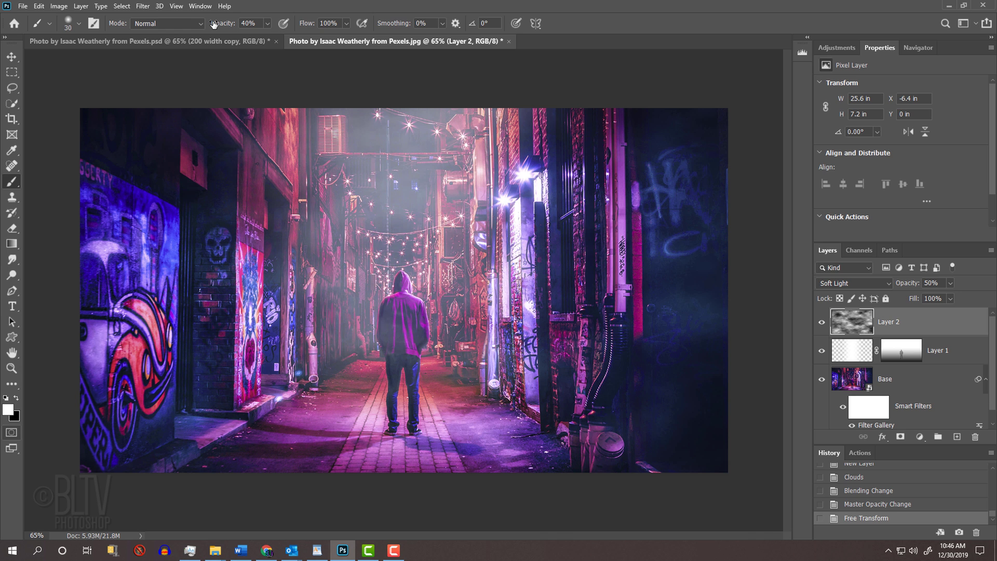
Select all, crop the image to the canvas bounds, and deselect.
{"action": "key", "text": "ctrl+a"}
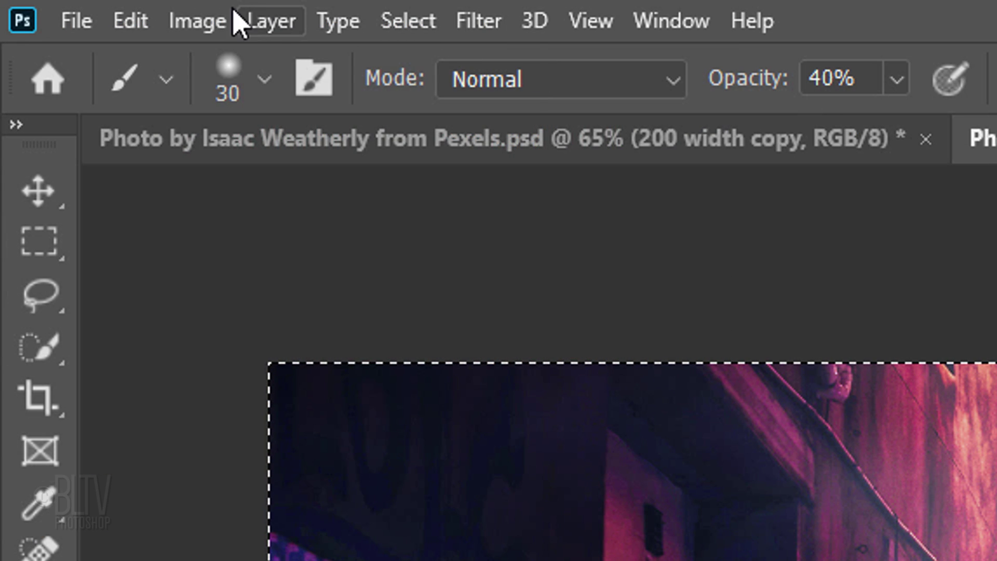
{"action": "left_click", "coordinate": [60, 6]}
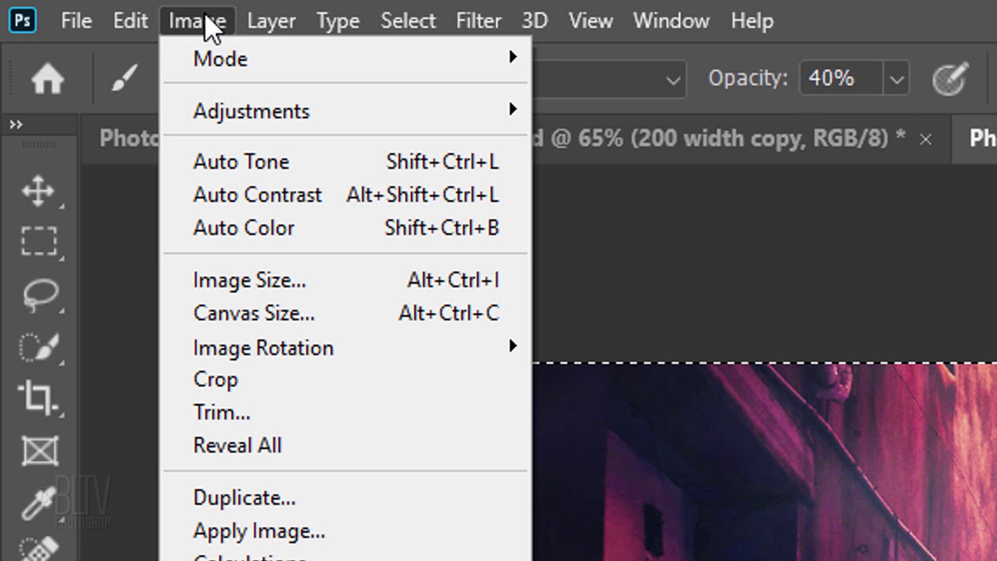
{"action": "left_click", "coordinate": [234, 389]}
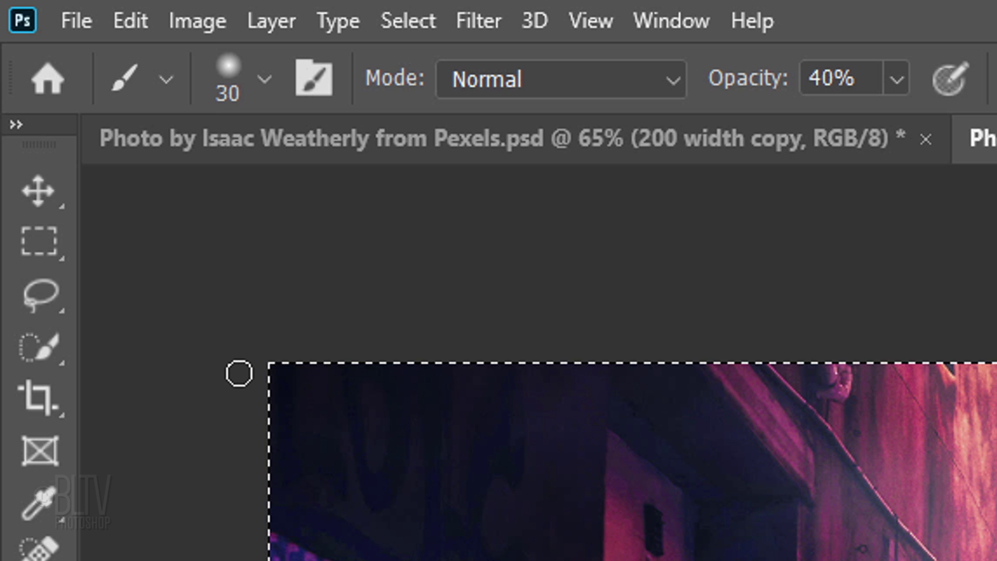
{"action": "key", "text": "ctrl+d"}
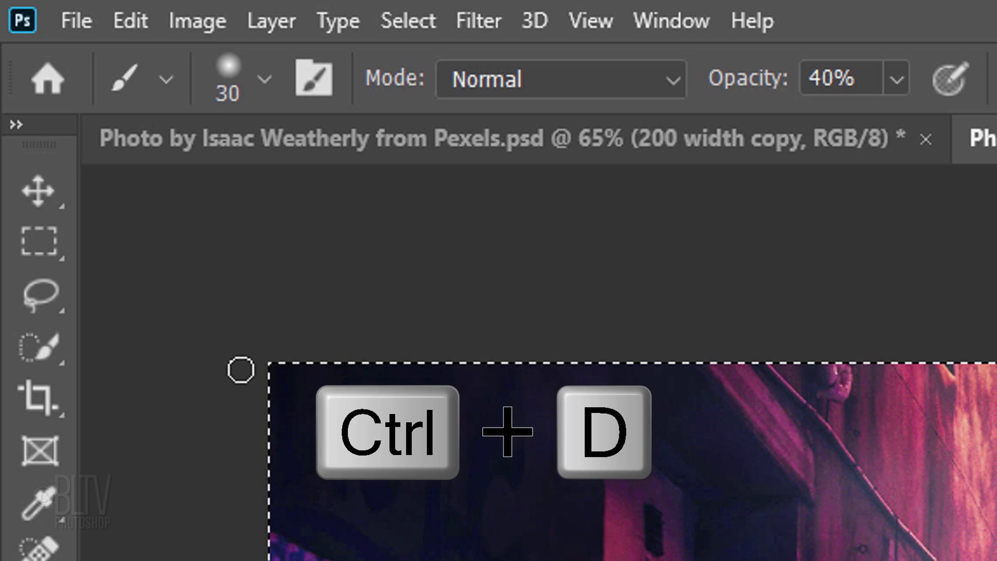